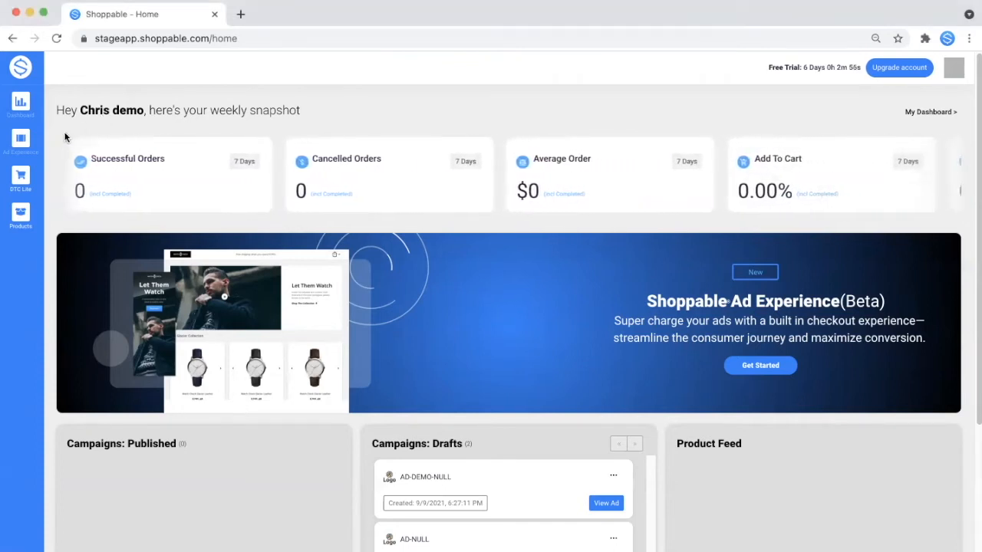
- Go to the DTC Lite cart's Cart Builder from the sidebar flyout
mouse_move(31, 172)
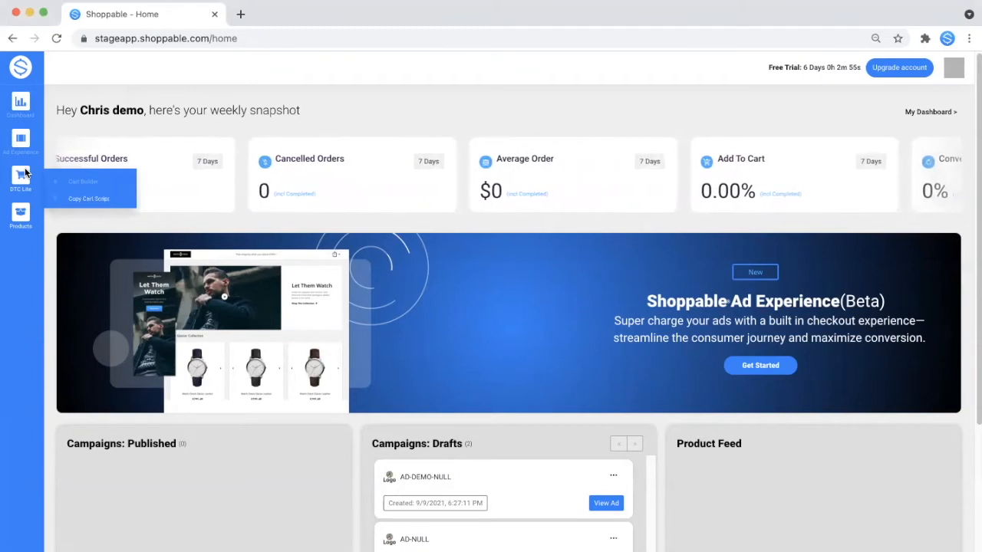
left_click(91, 184)
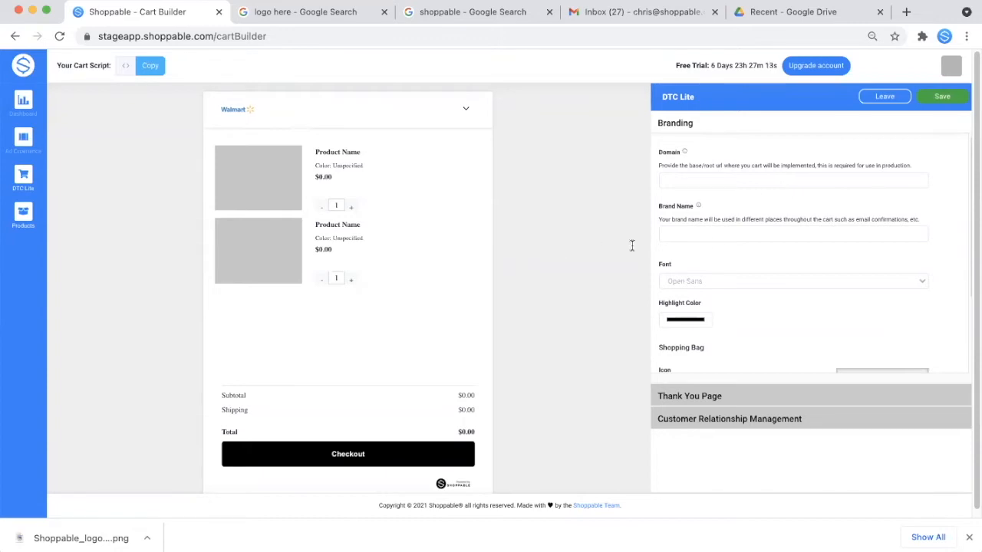
left_click(705, 184)
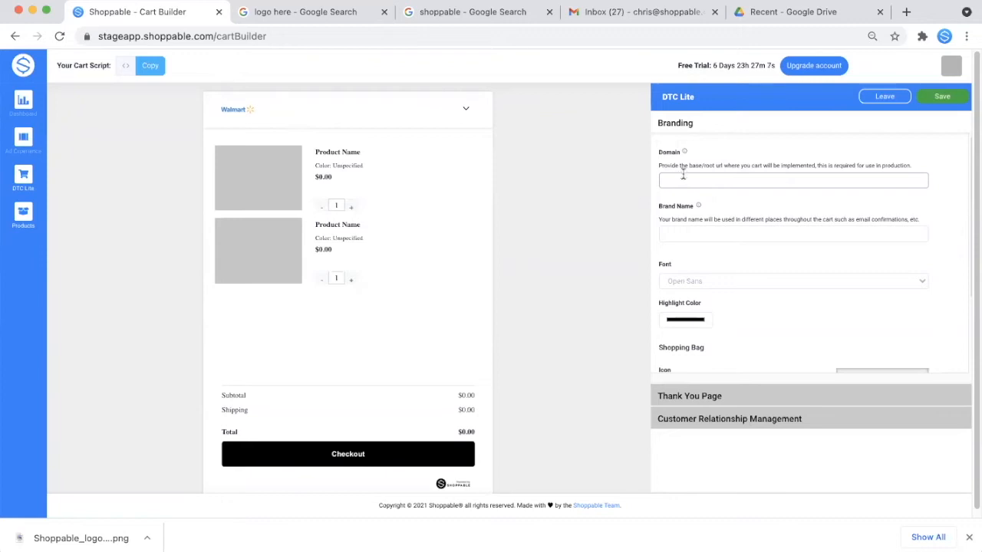
type("www.shoppable.com")
left_click(664, 202)
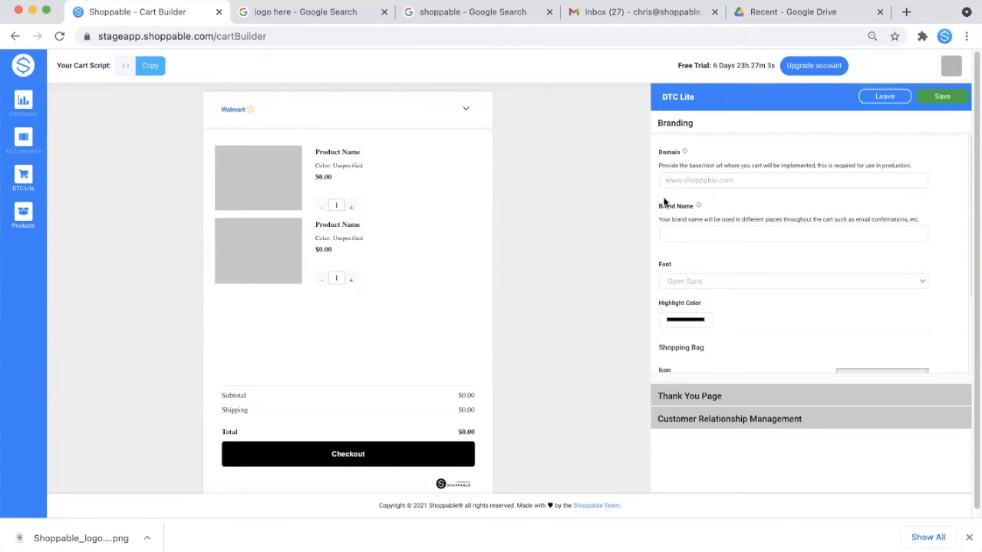
left_click(677, 237)
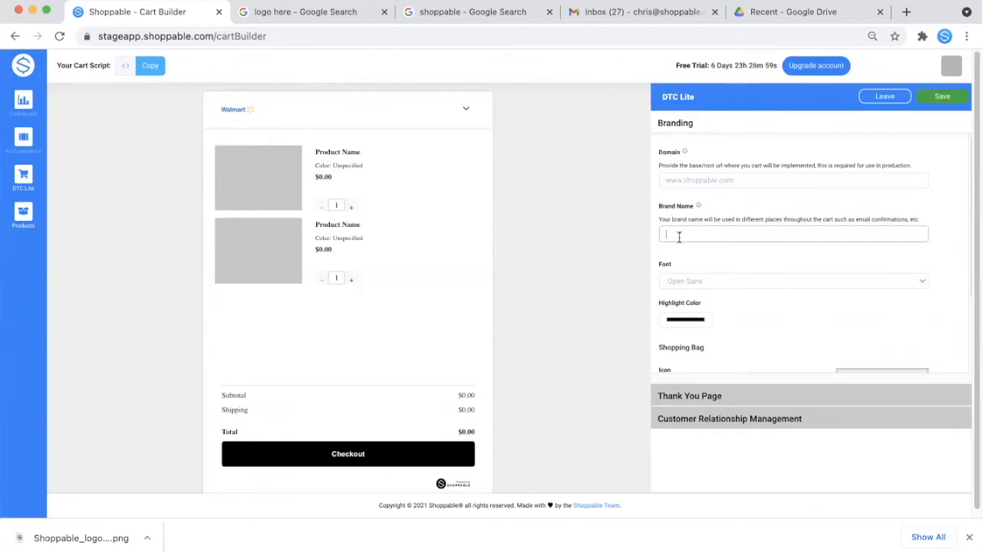
type("Shoppable")
- Settle on Arial as the cart font after trying others, and set the highlight colour to red (230, 45, 45)
left_click(702, 261)
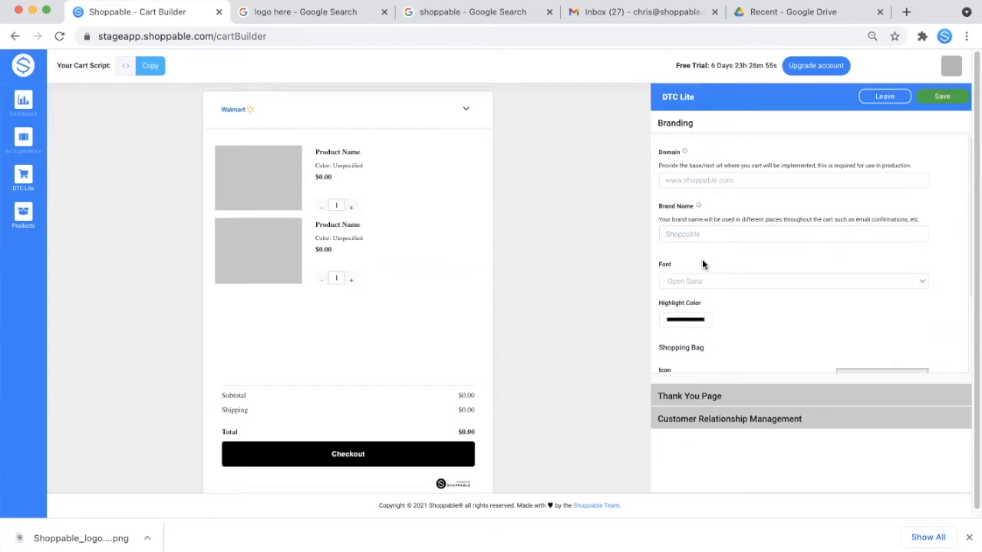
left_click(714, 280)
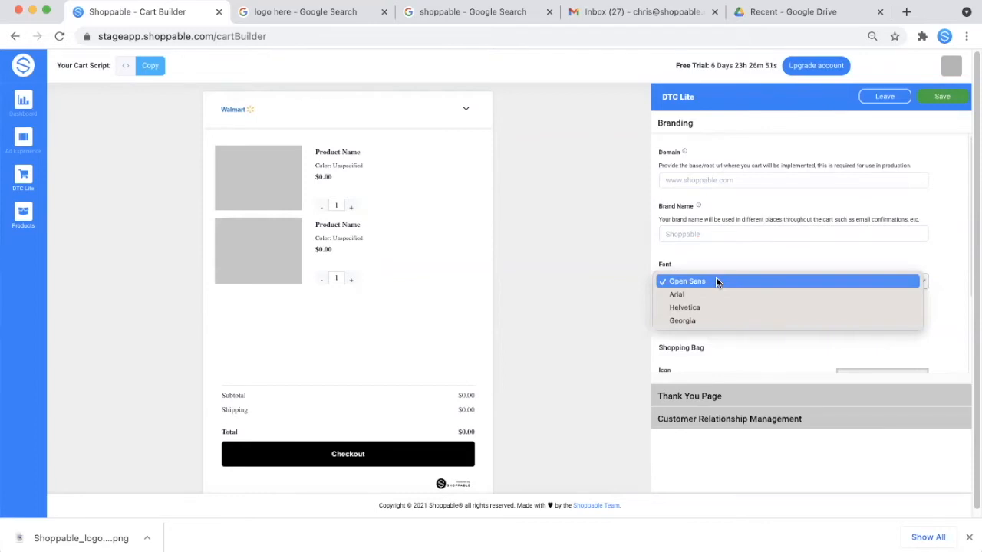
left_click(719, 293)
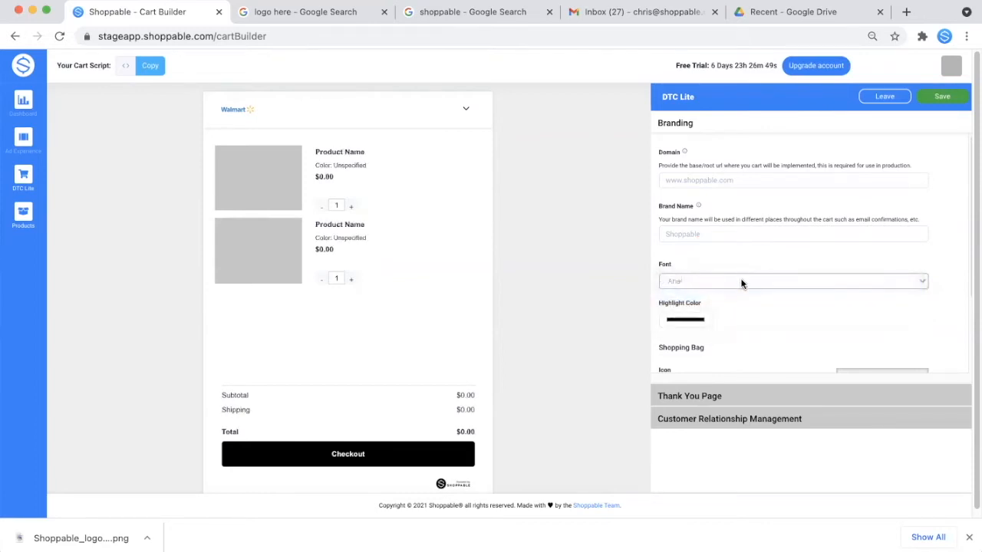
left_click(740, 282)
left_click(740, 300)
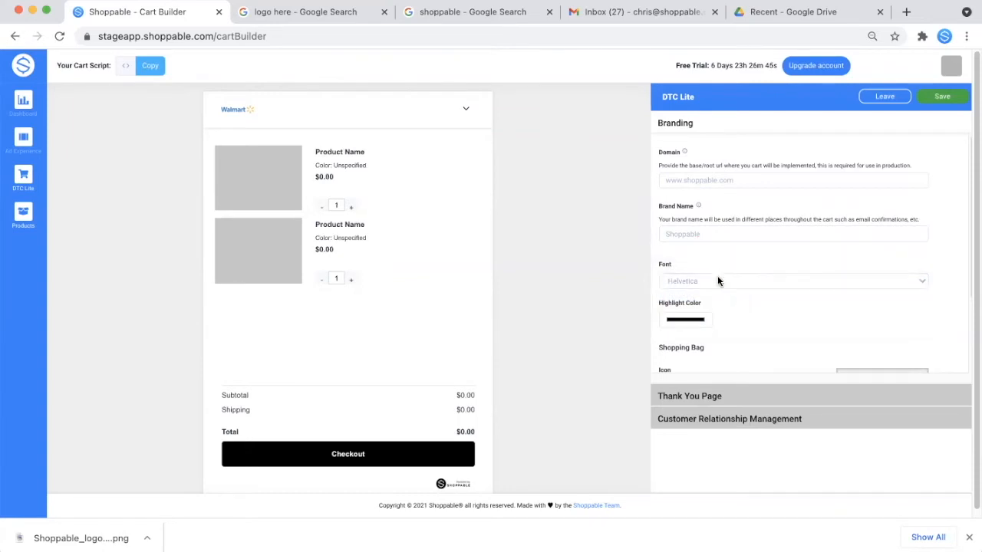
left_click(718, 281)
left_click(718, 291)
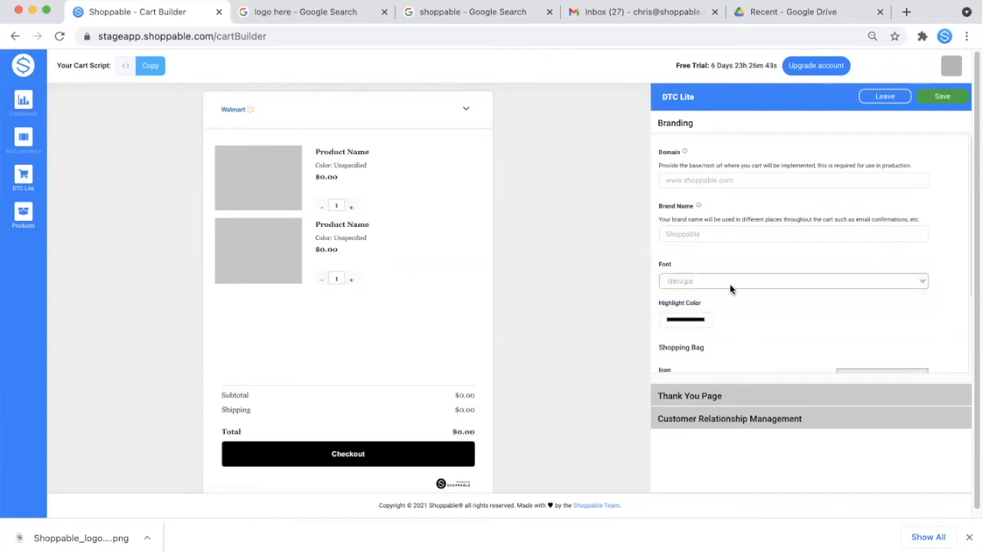
left_click(729, 285)
left_click(702, 254)
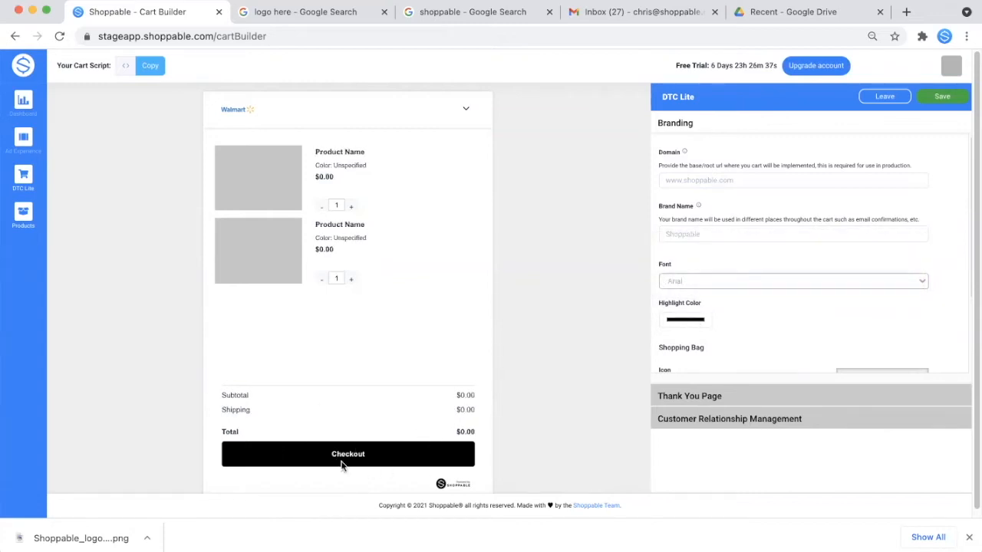
left_click(691, 319)
left_click_drag(708, 366, 755, 336)
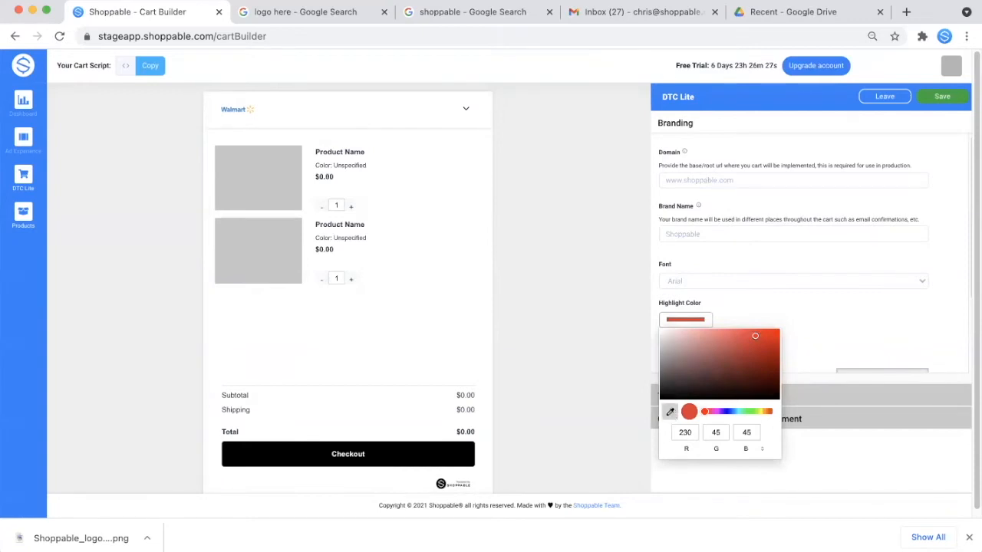
- Sample the DTC Lite header's blue as the highlight colour, leaving the shopping bag icon at Option 1
left_click(738, 93)
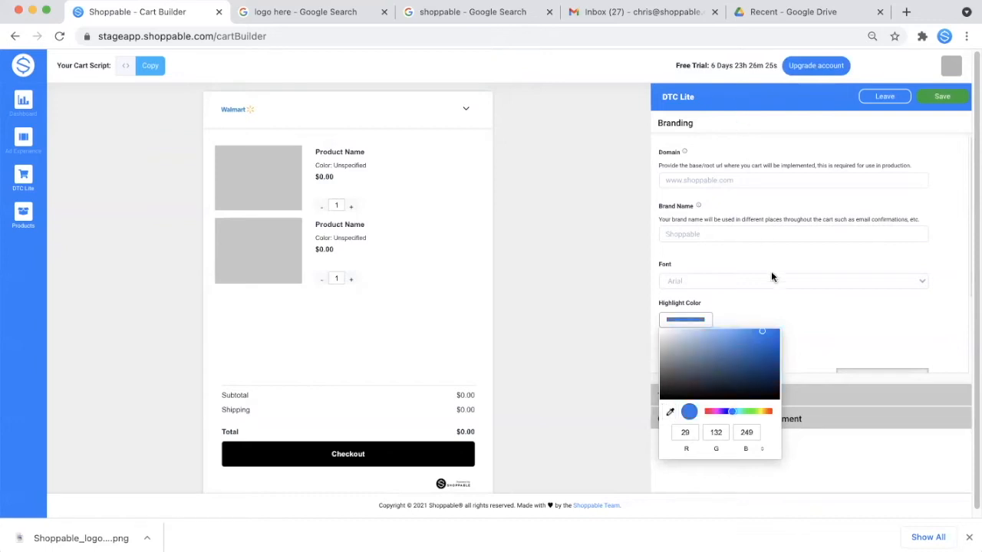
left_click(776, 301)
scroll(775, 303, "down", 3)
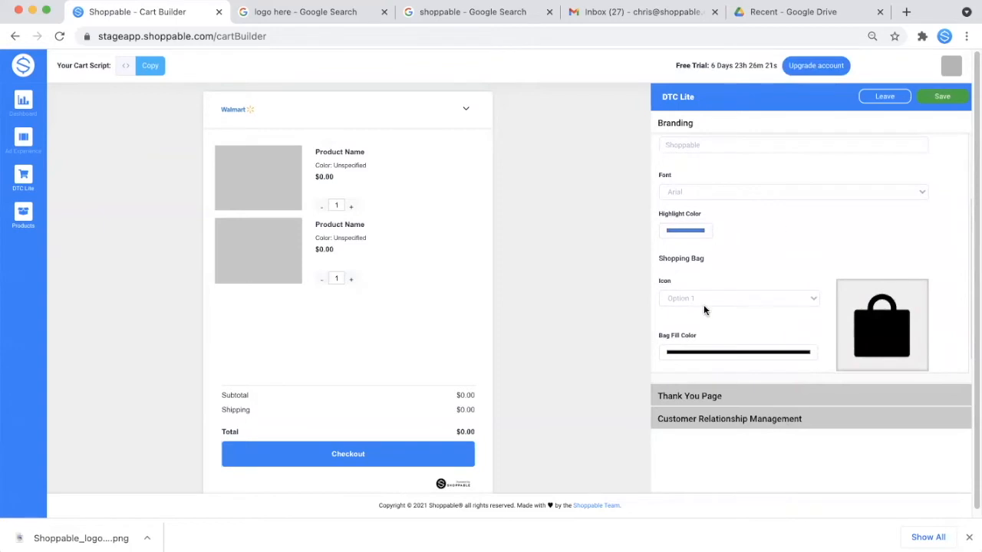
left_click(801, 299)
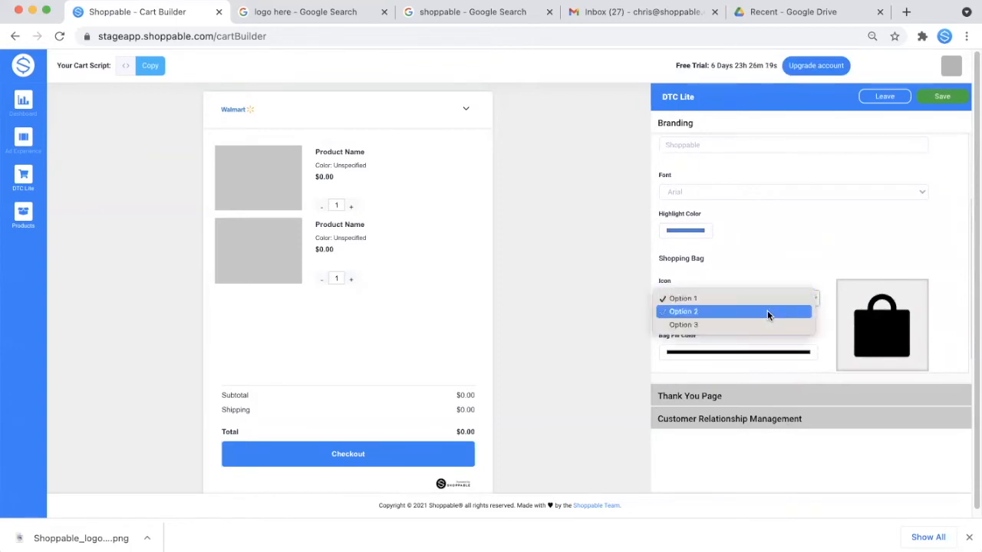
left_click(776, 278)
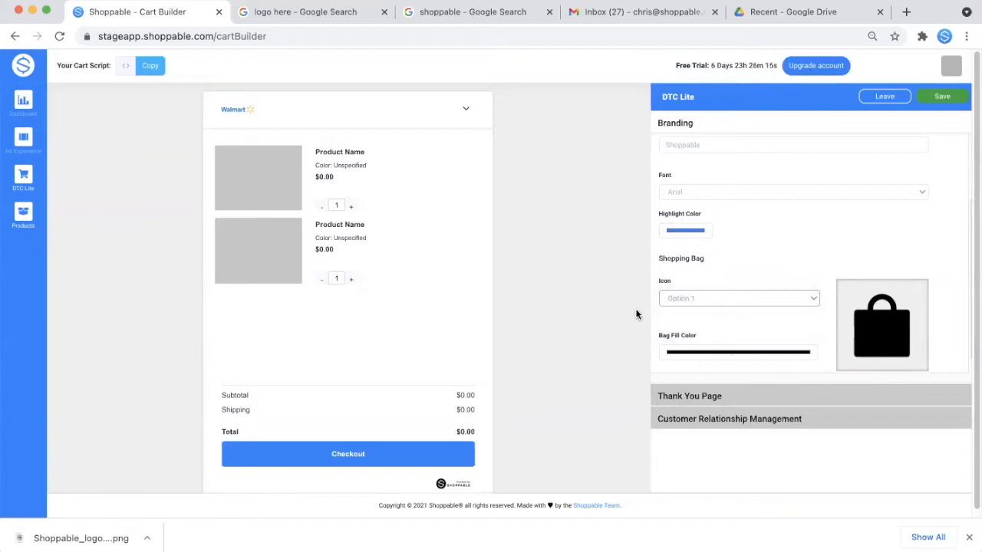
scroll(723, 333, "down", 1)
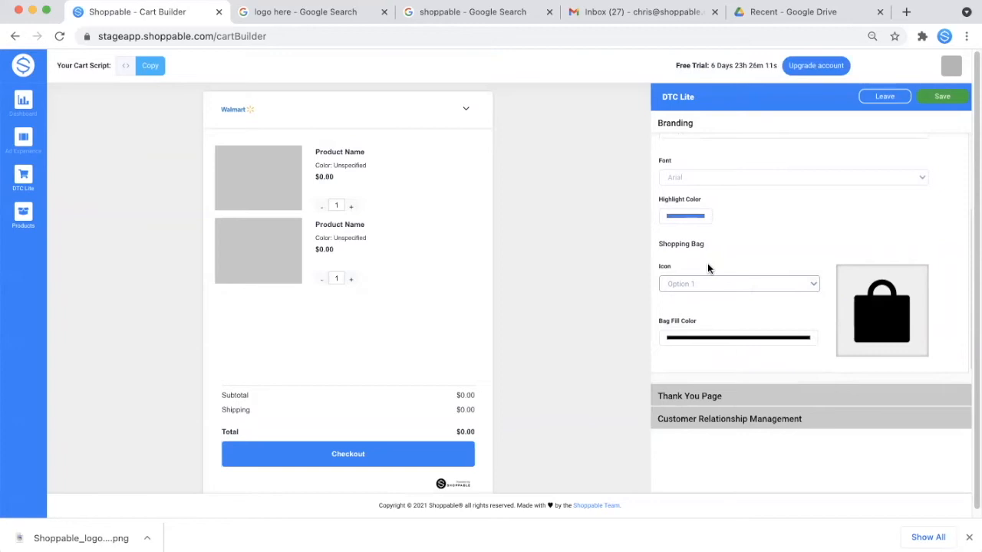
- In Thank You Page settings, upload Shoppable_logo21_Mark_BLW.png as the logo
left_click(704, 394)
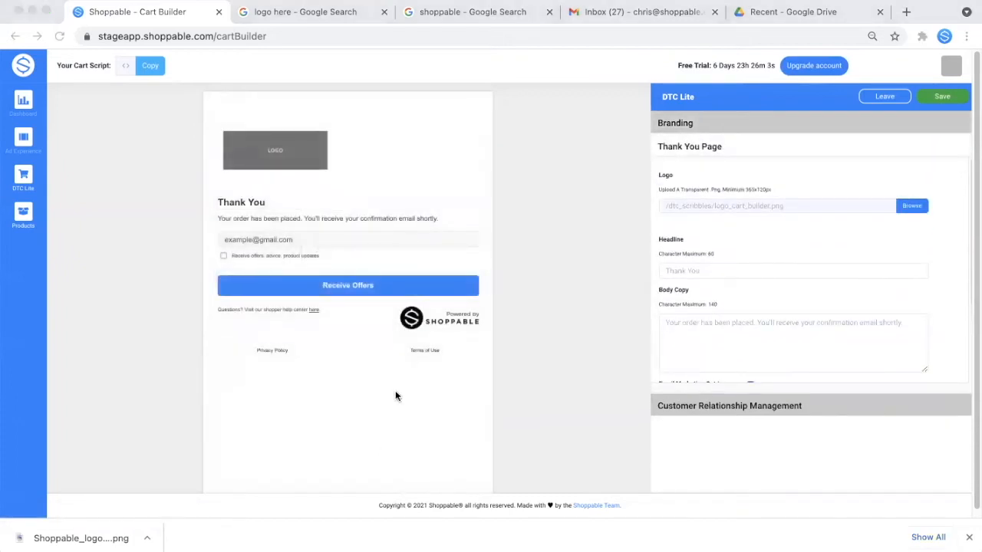
left_click(500, 109)
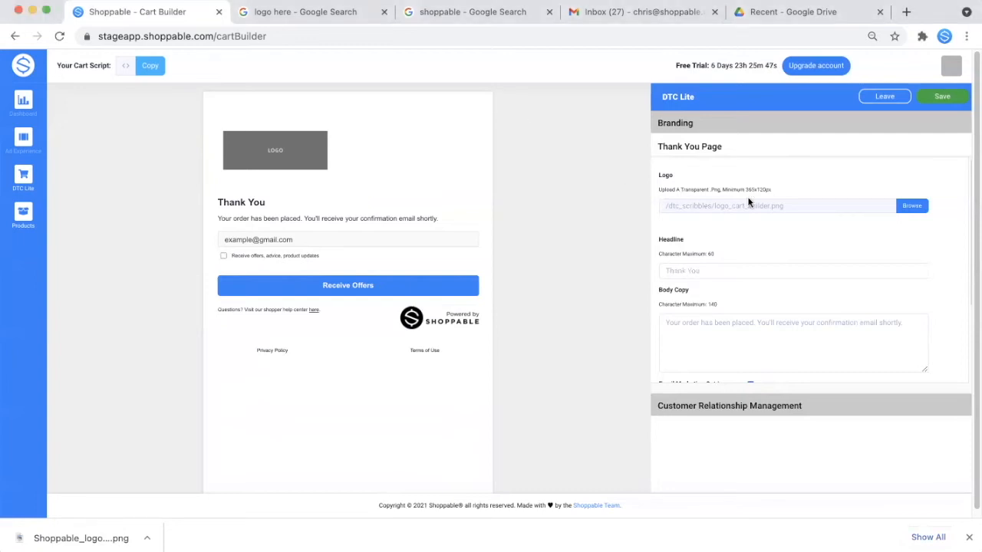
left_click(907, 207)
left_click(775, 268)
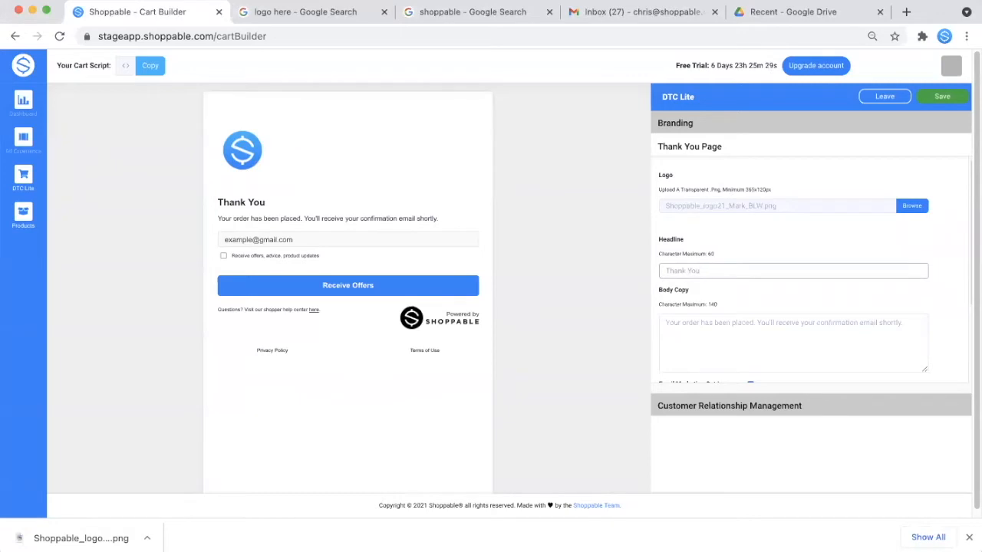
- Complete the thank-you headline with 'for making a purchase with us!' and pre-check the marketing opt-in box
type("for making a pu")
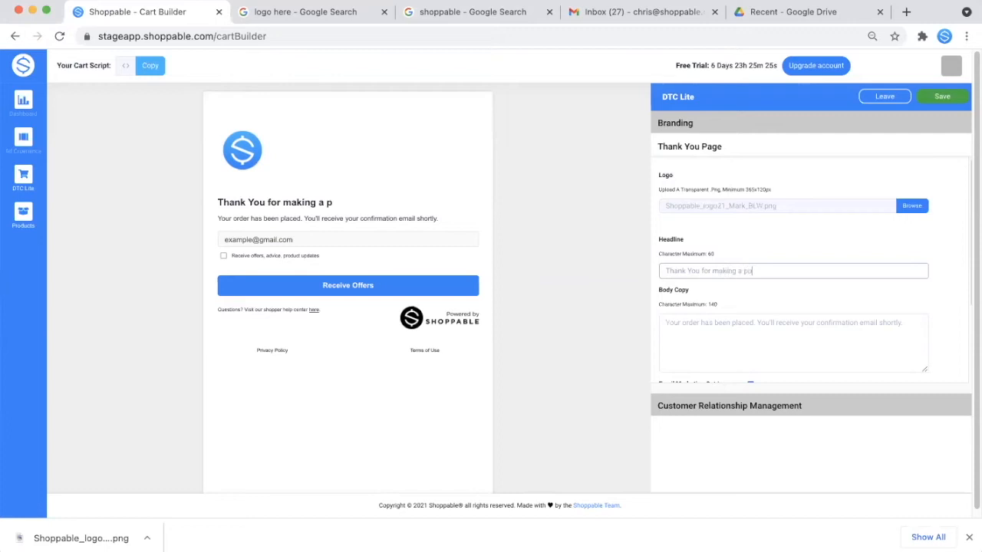
type("rchase with us!")
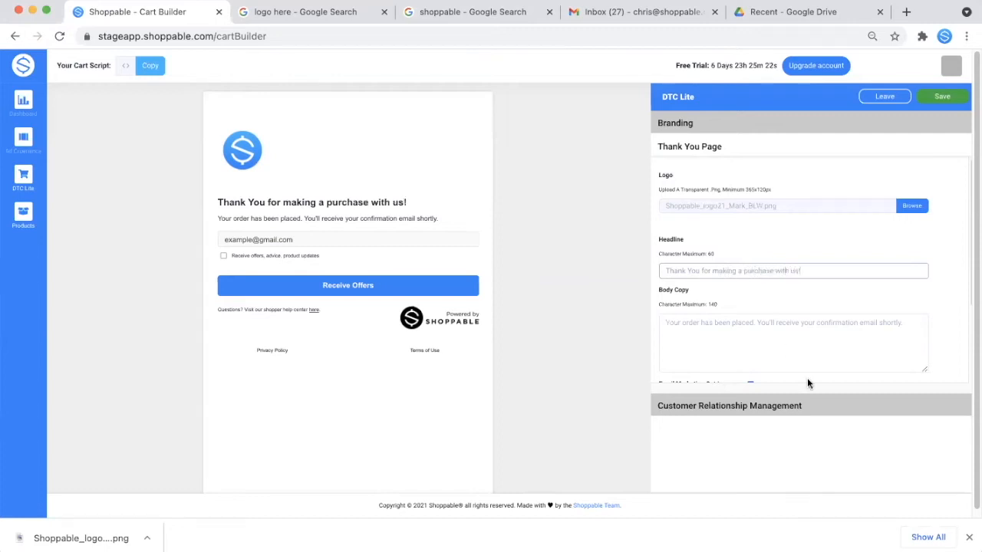
left_click(792, 333)
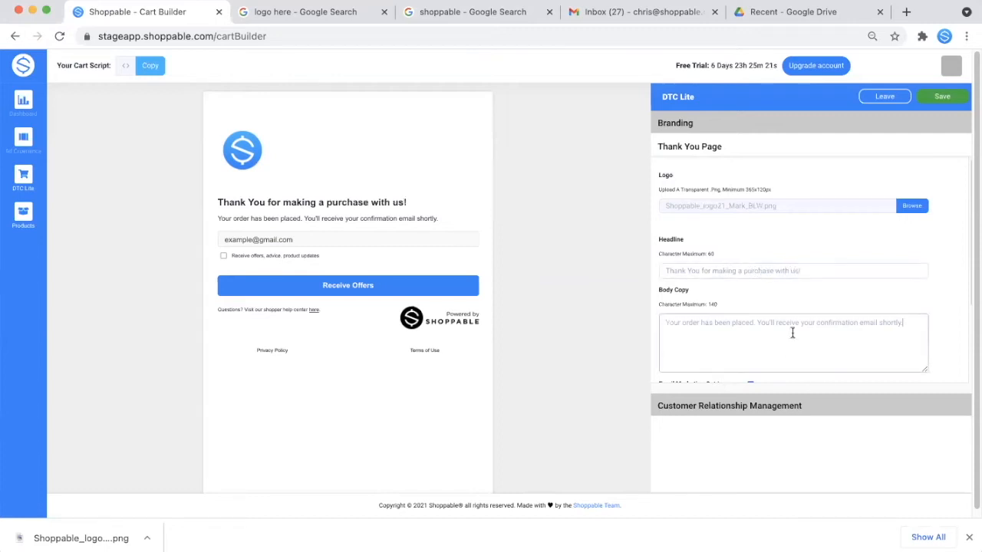
scroll(792, 333, "down", 2)
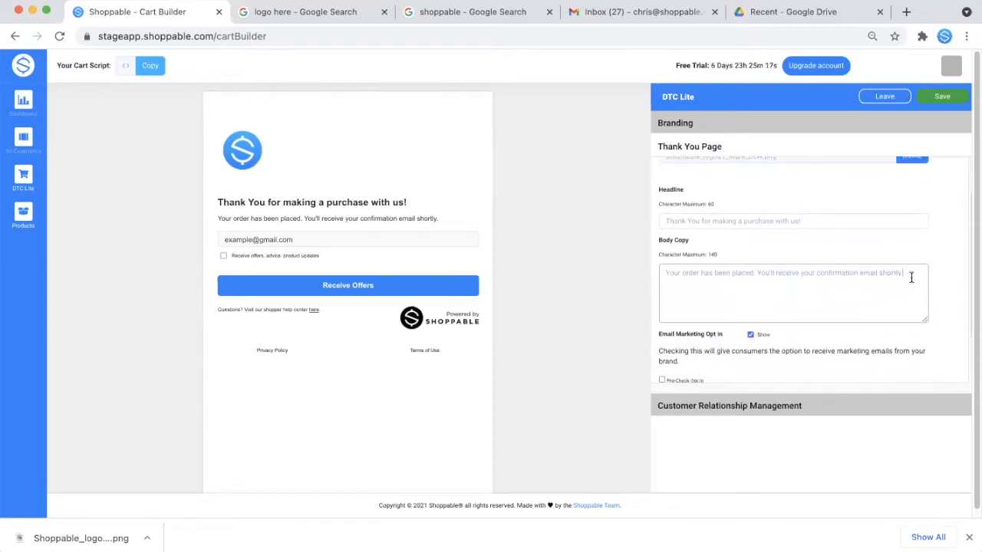
scroll(705, 272, "down", 2)
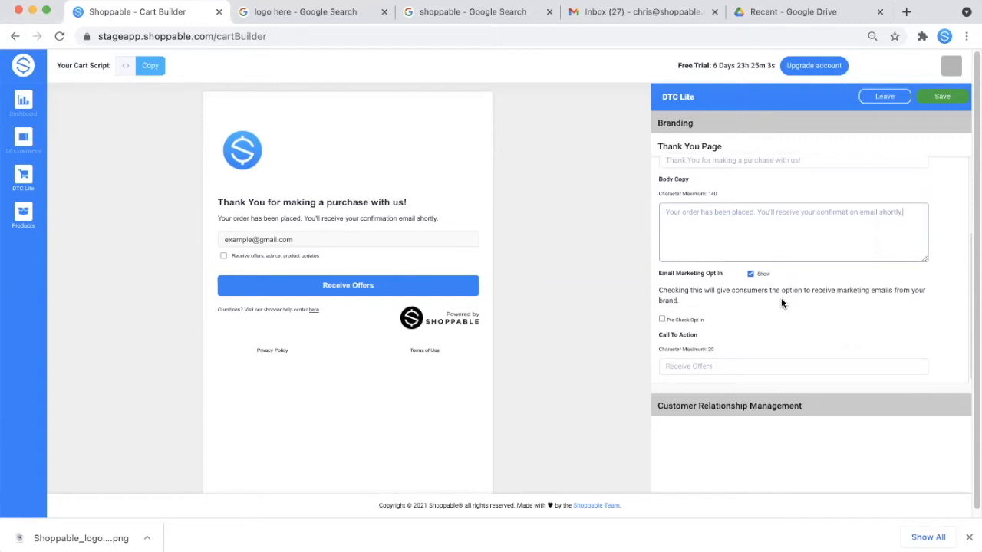
left_click(661, 320)
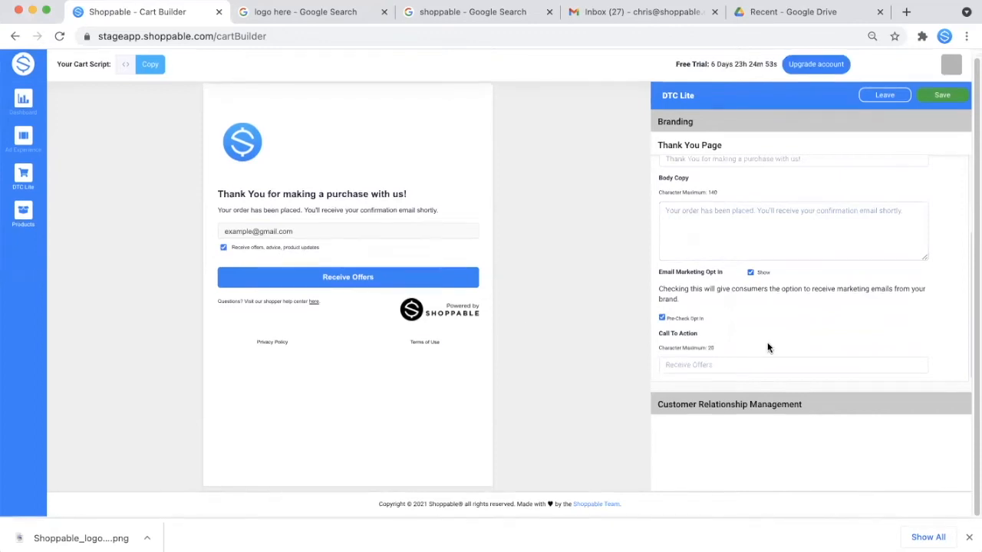
- Replace the 'Receive Offers' call-to-action text with 'Join the party!'
left_click(734, 368)
double_click(697, 366)
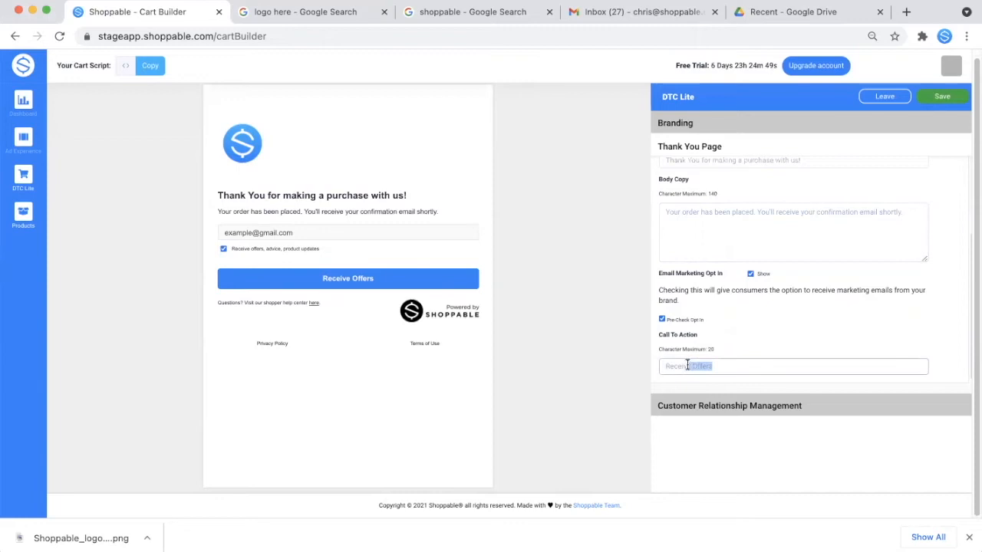
left_click_drag(695, 367, 664, 366)
key("BackSpace")
type("Join the party")
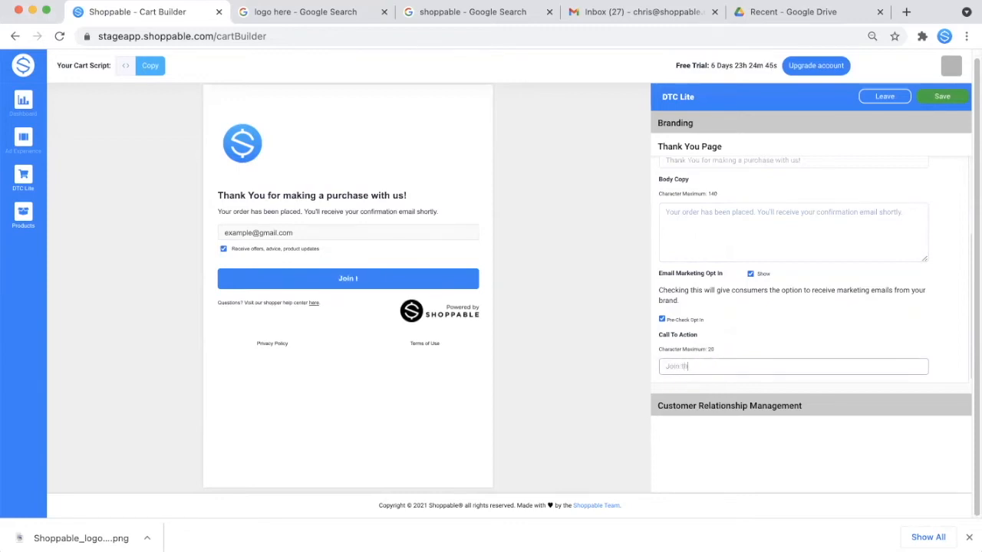
type("!")
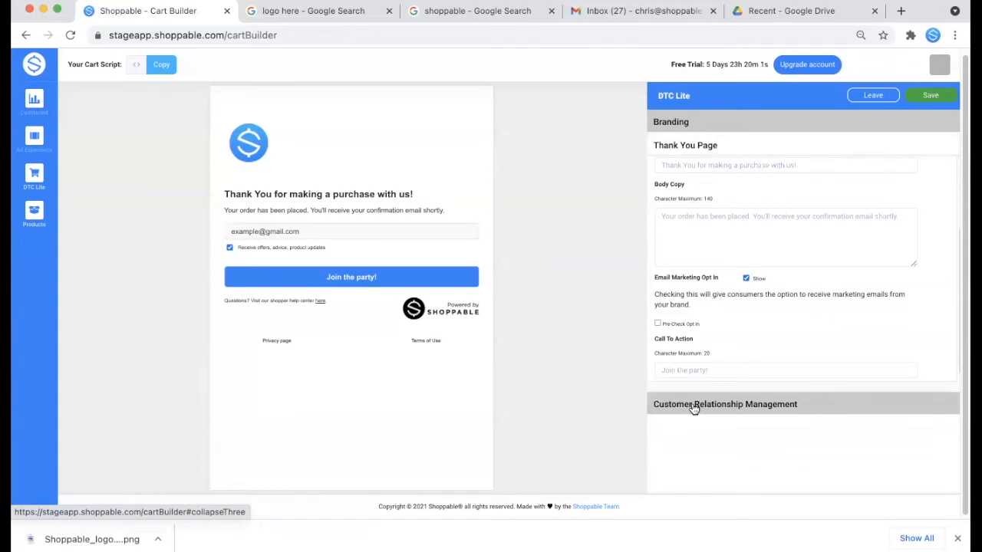
- Under Customer Relationship Management, paste the shoppable.com terms page URL as the Terms of Use link
left_click(693, 407)
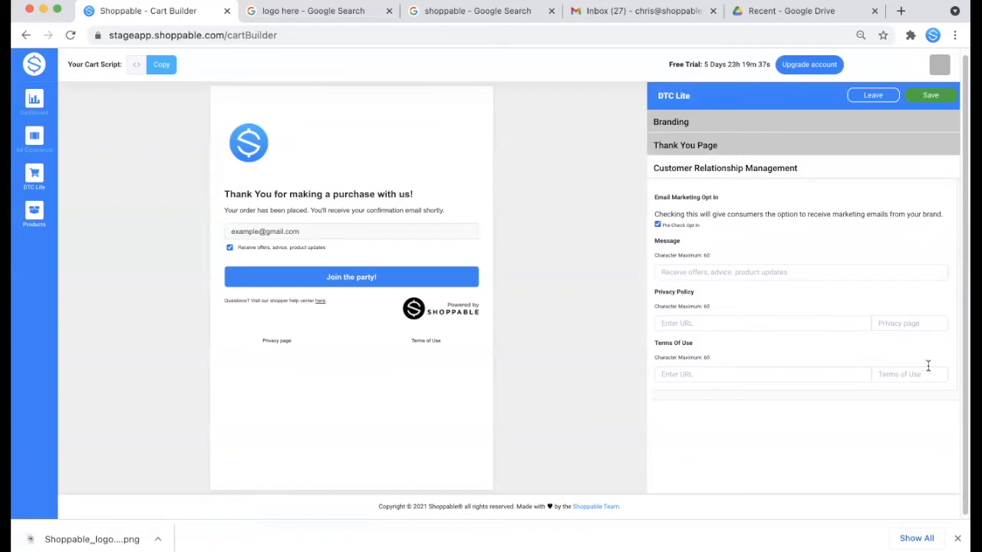
left_click(925, 328)
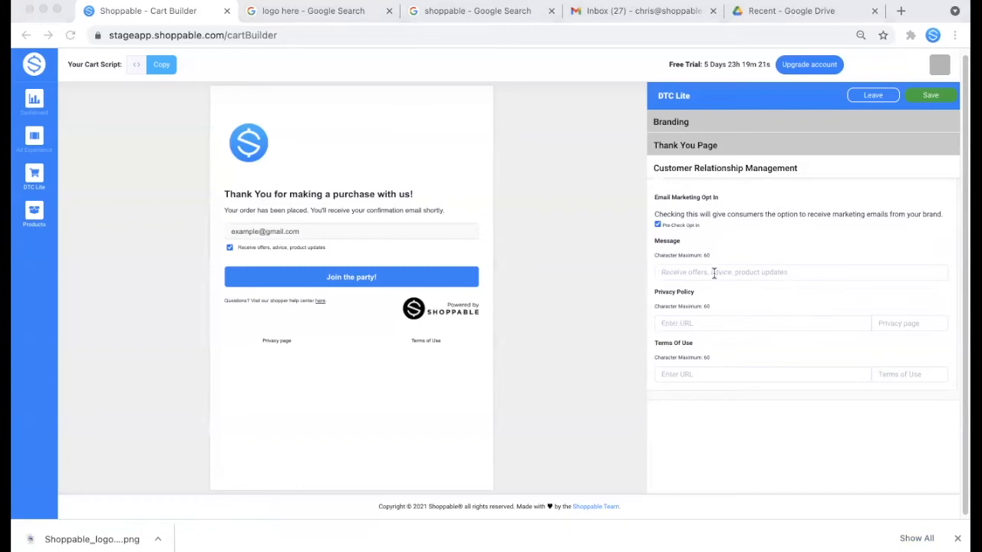
left_click(778, 332)
left_click(710, 376)
type("https://www.shoppable.com/terms#terms-of-use")
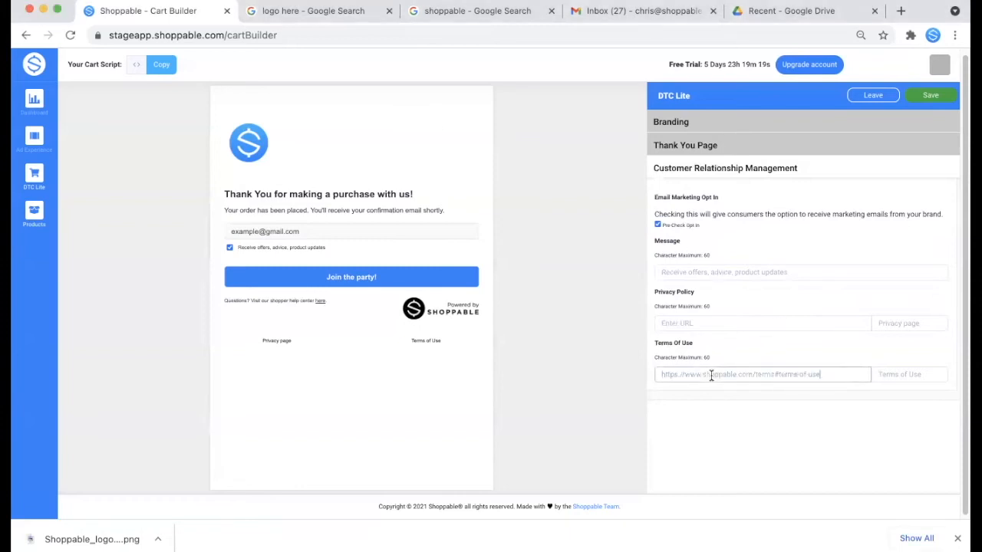
left_click(583, 484)
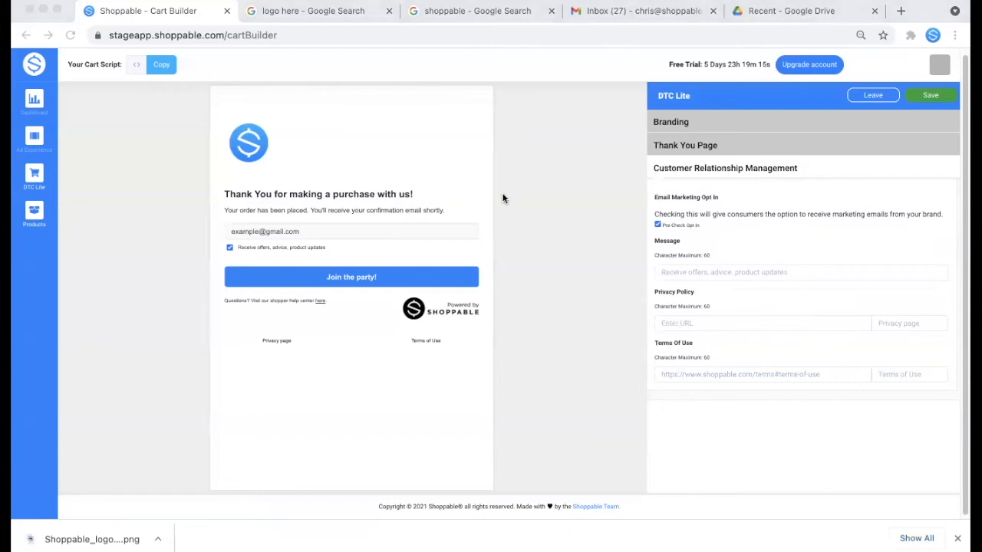
left_click(780, 299)
left_click(755, 321)
type("https://www.shoppable.com/terms#privacy-policy")
left_click(598, 340)
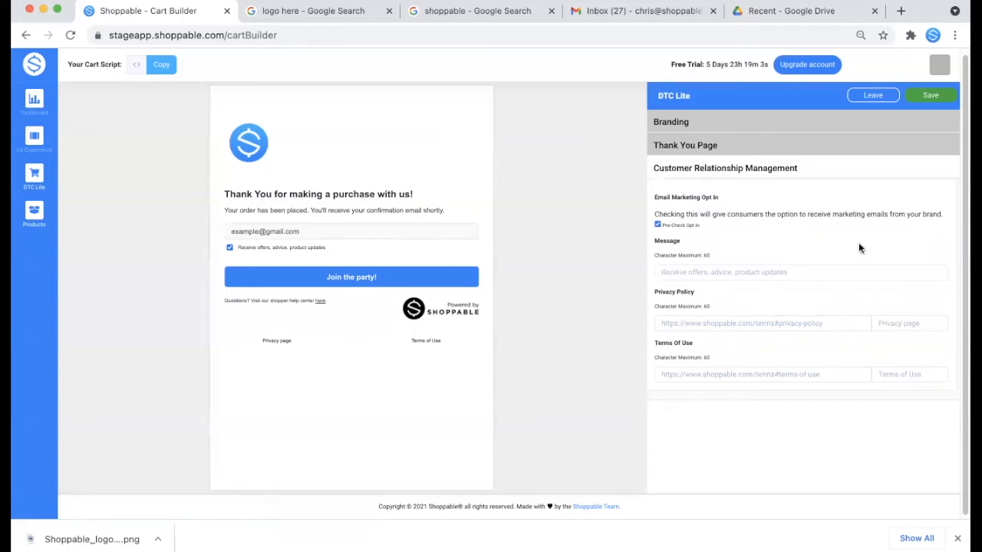
- Save the DTC Lite cart and confirm Update Cart Layout
left_click(930, 96)
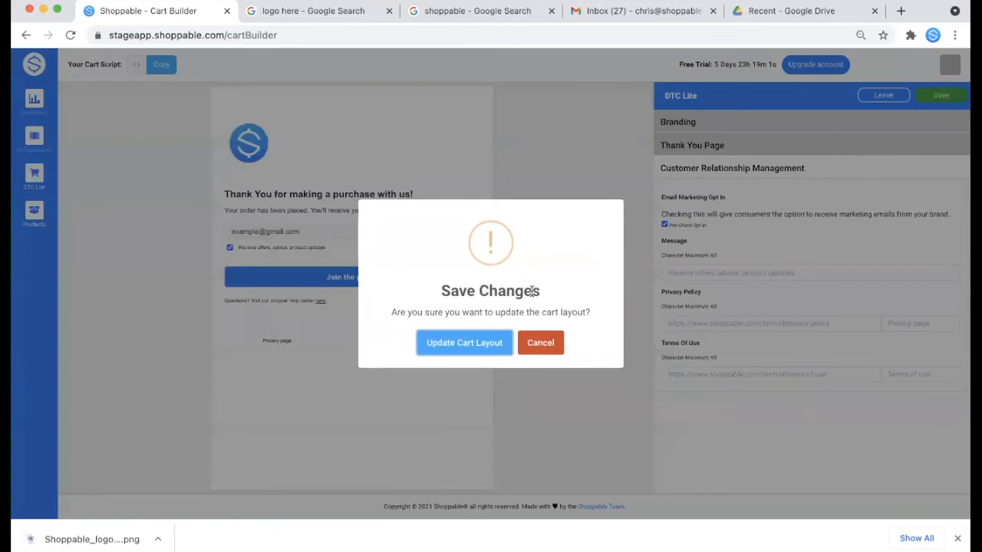
left_click(468, 343)
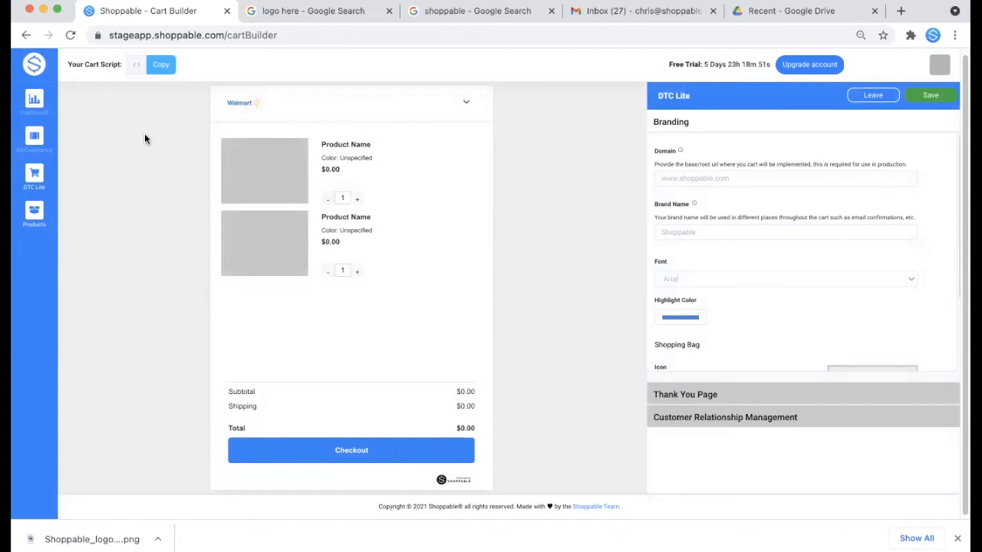
mouse_move(37, 175)
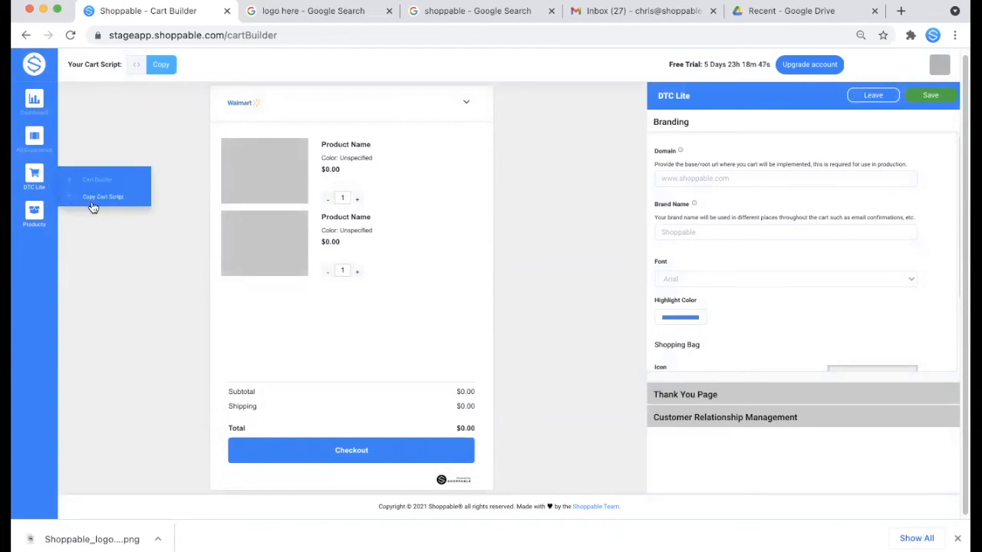
- Copy the Shoppable cart script from Your Cart Script
left_click(164, 67)
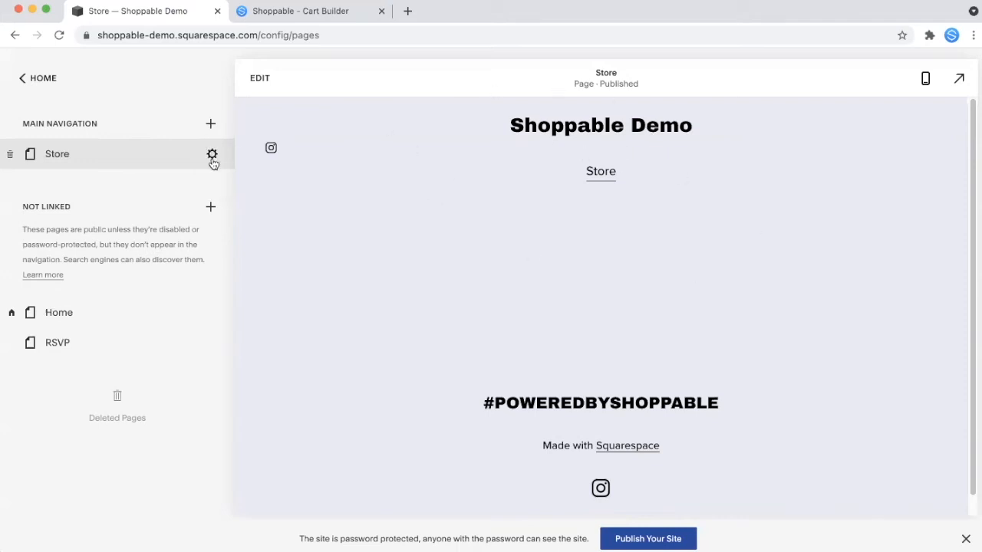
- Paste the Shoppable cart script into the Store page's Page Header Code Injection
left_click(212, 155)
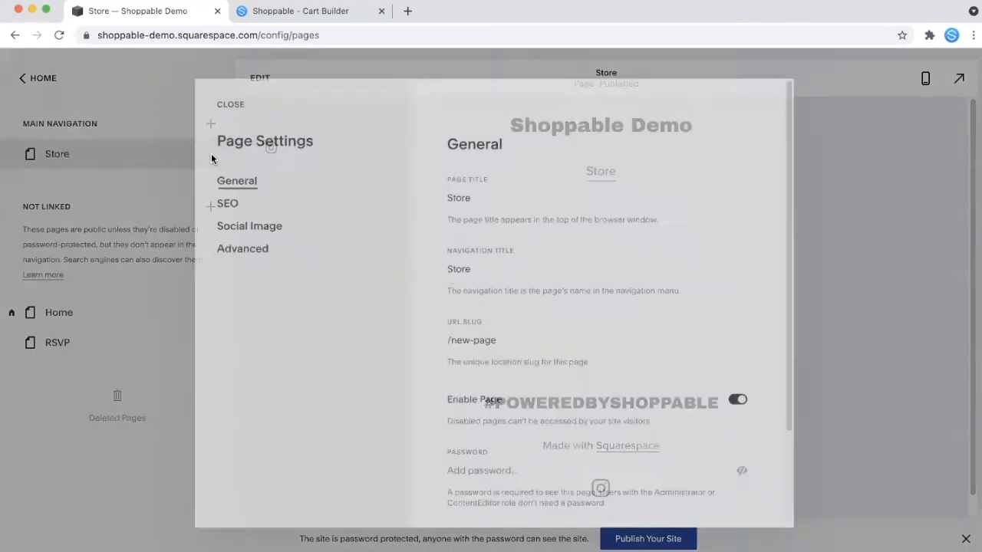
left_click(251, 248)
left_click(506, 247)
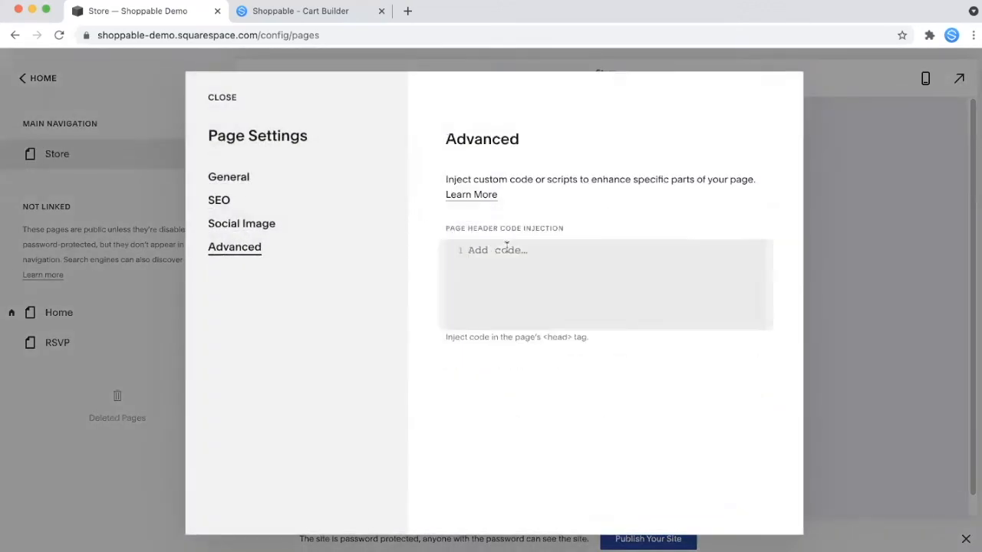
key("super+v")
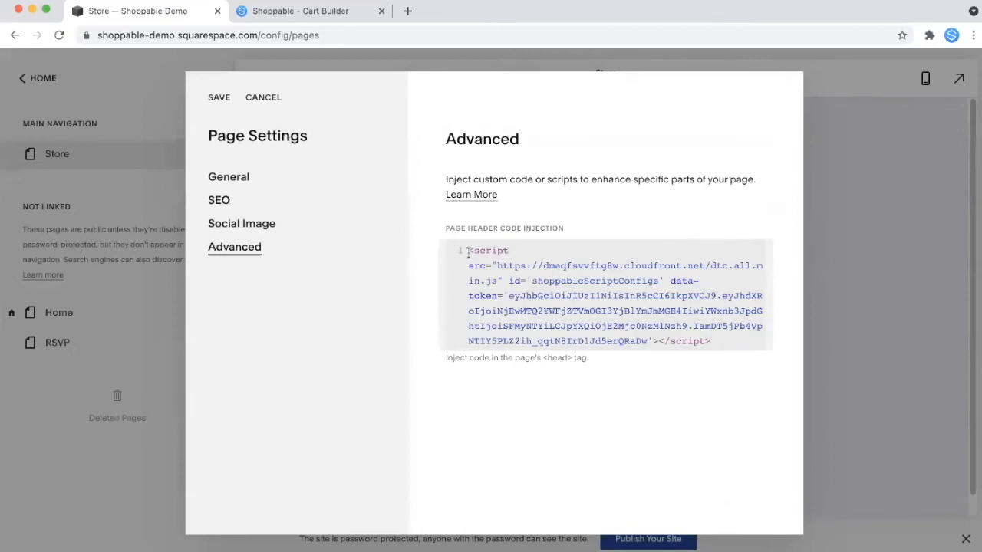
- Wrap the script in <header> and </header> tags and save the Store page settings
key("Return")
key("Up")
type("<header></header>")
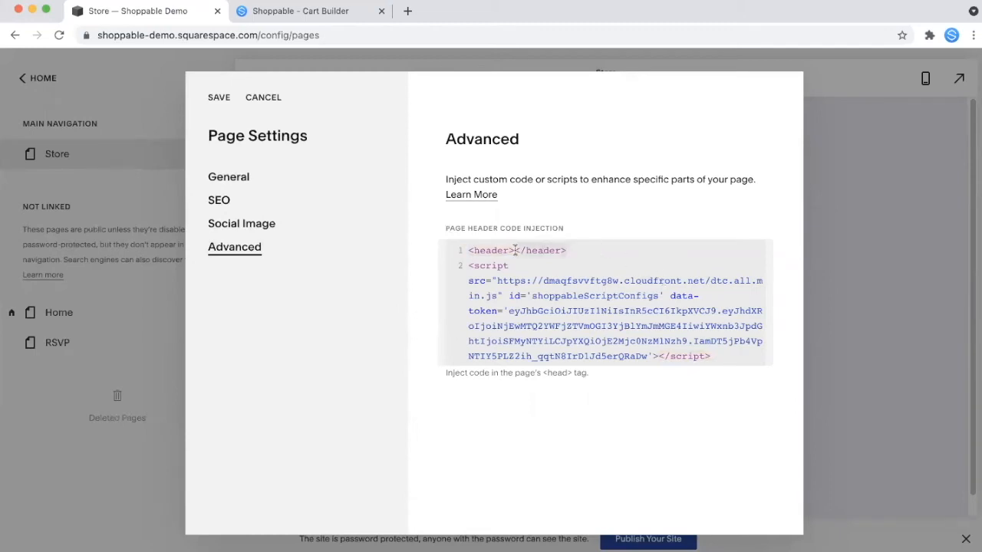
key("super+x")
left_click(730, 351)
key("Return")
type("<")
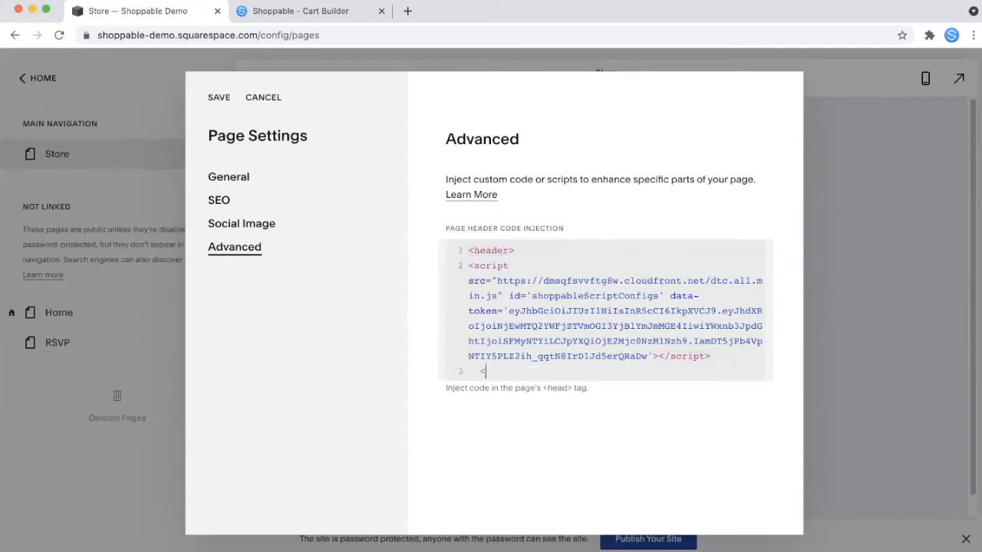
type("/header>")
left_click(223, 97)
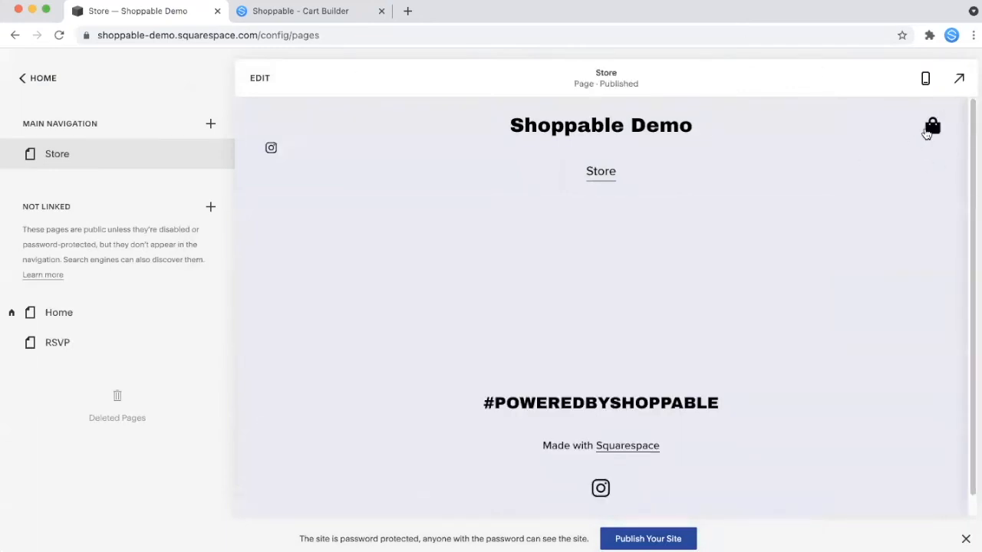
- Open the Store page cart to confirm it is empty, then close the cart drawer
left_click(928, 129)
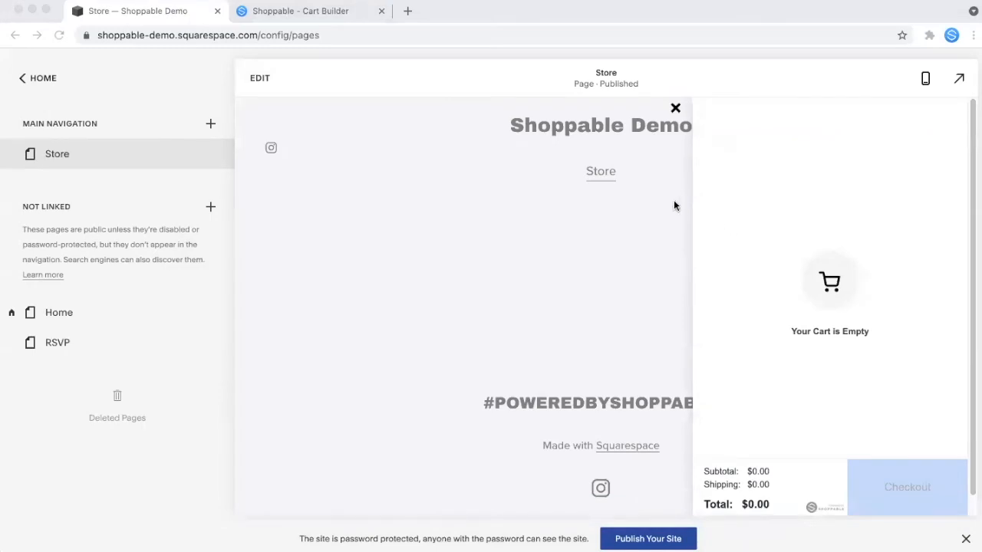
left_click(675, 108)
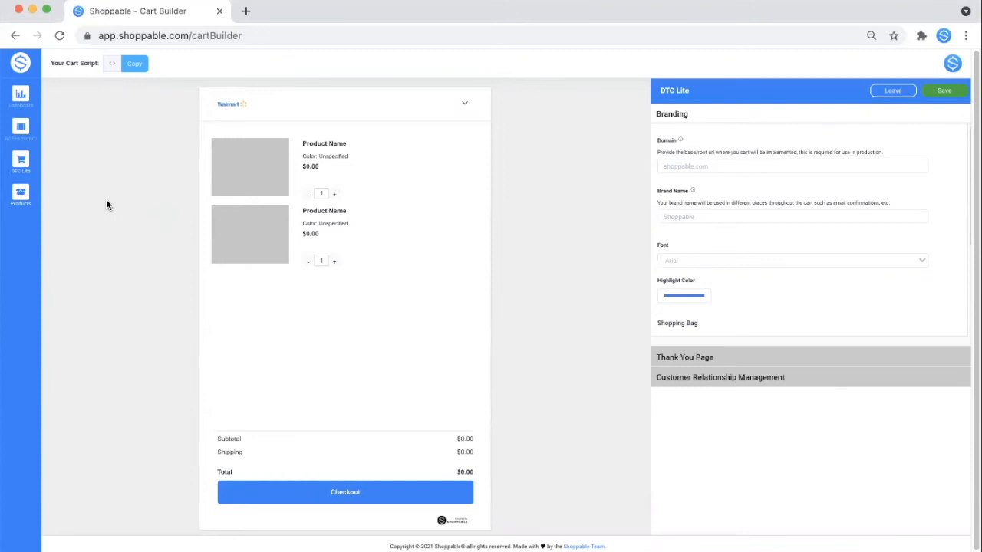
- Search the Shoppable product catalogue for 'pet costumes'
mouse_move(21, 196)
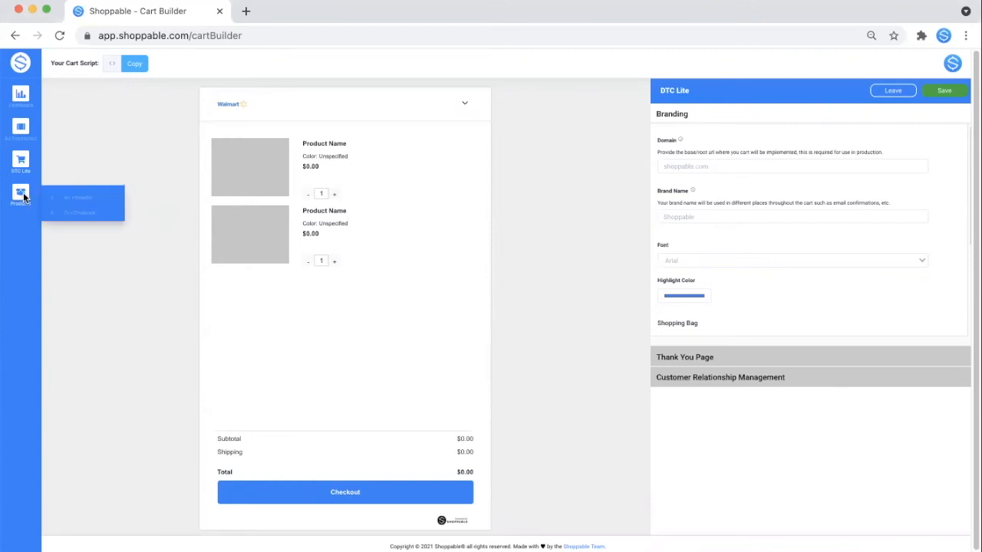
left_click(66, 214)
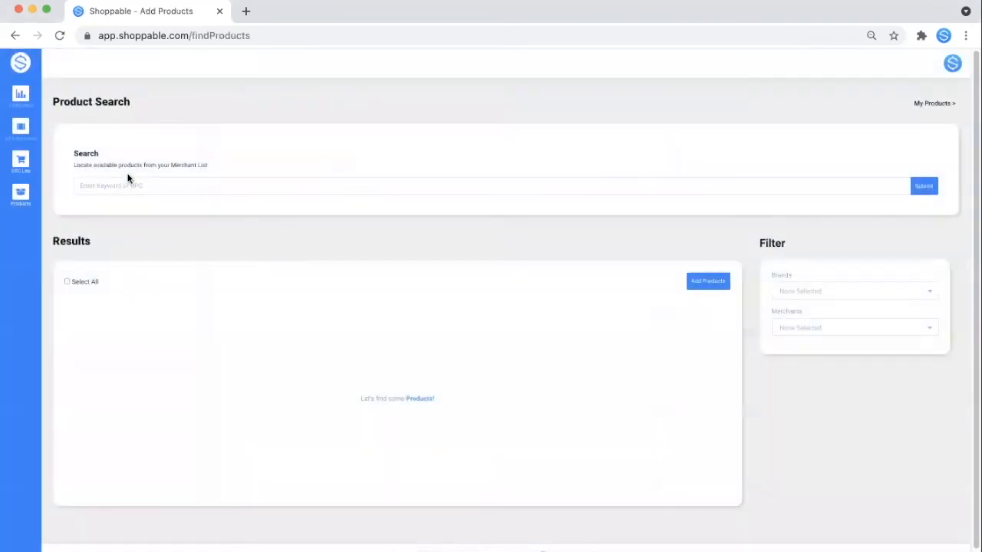
left_click(157, 189)
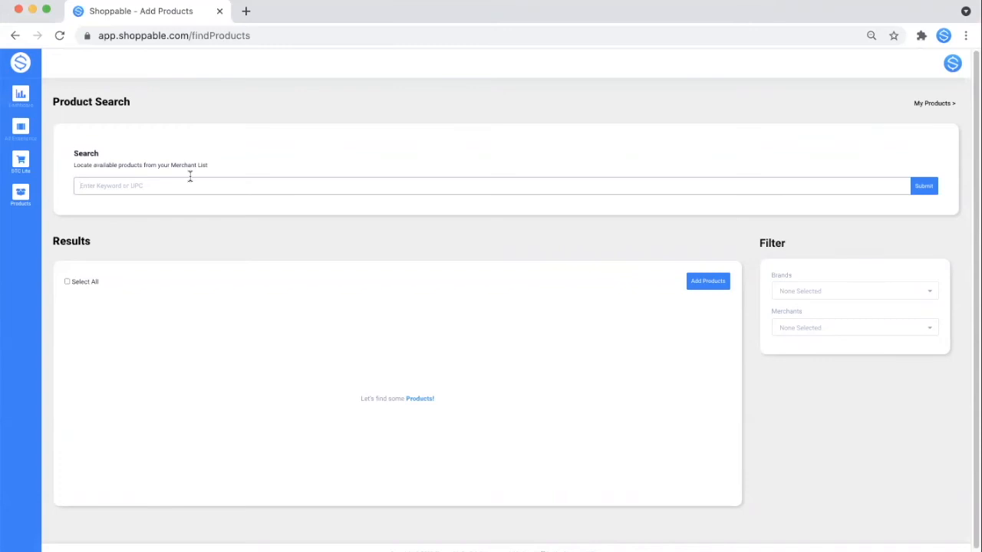
left_click(191, 178)
type("n")
type("et costumes")
key("Return")
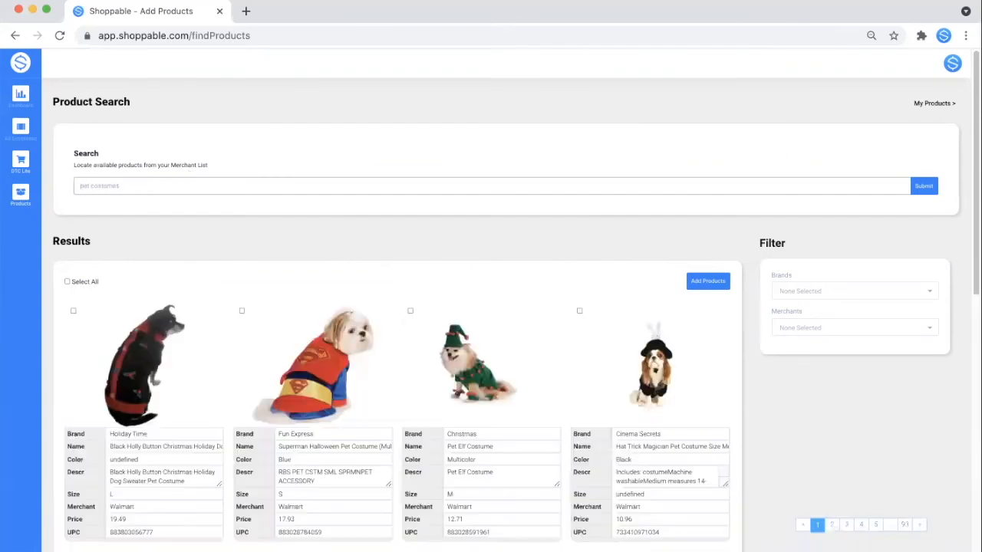
scroll(129, 322, "down", 1)
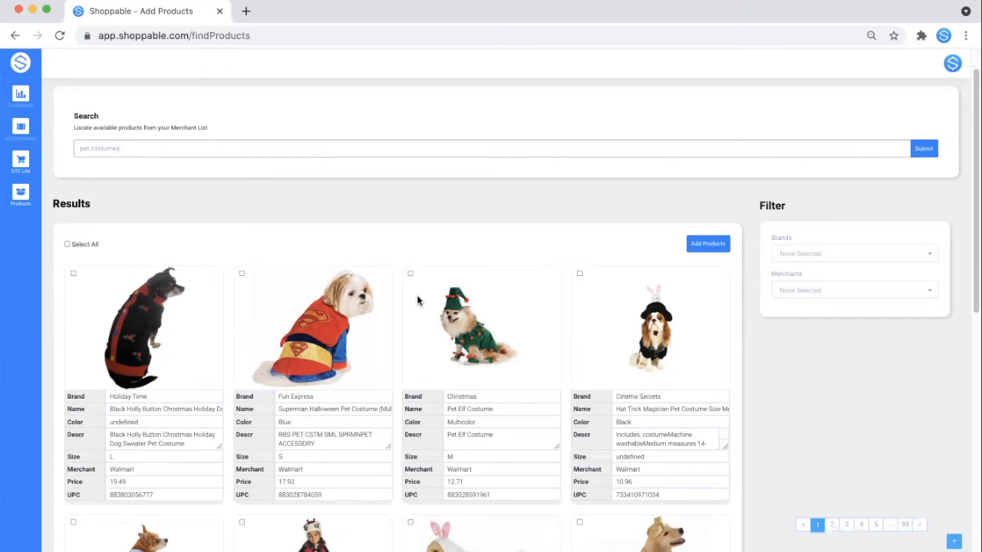
- Add the Black Holly Button Christmas dog sweater, Superman and Pet Elf costumes to My Products
left_click(72, 275)
left_click(242, 275)
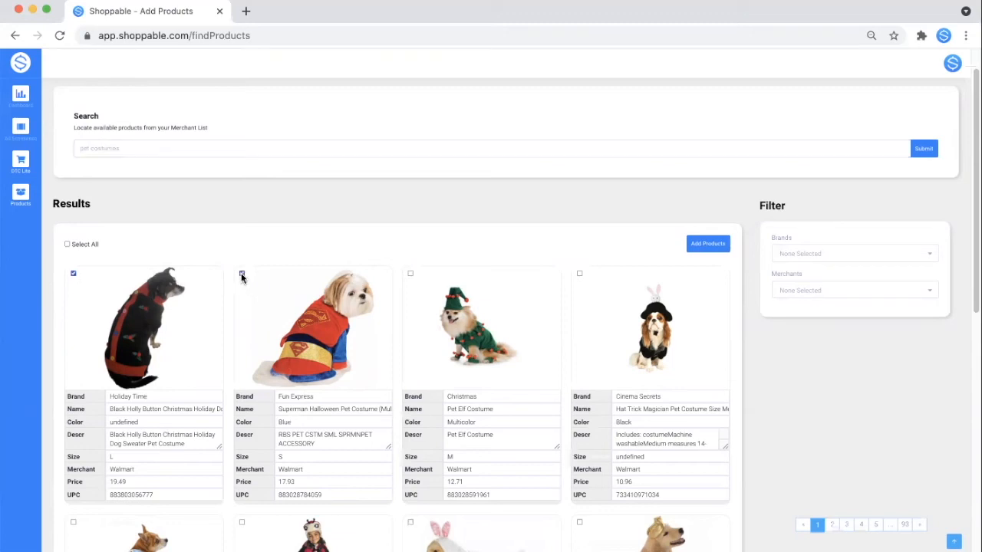
left_click(409, 274)
left_click(721, 246)
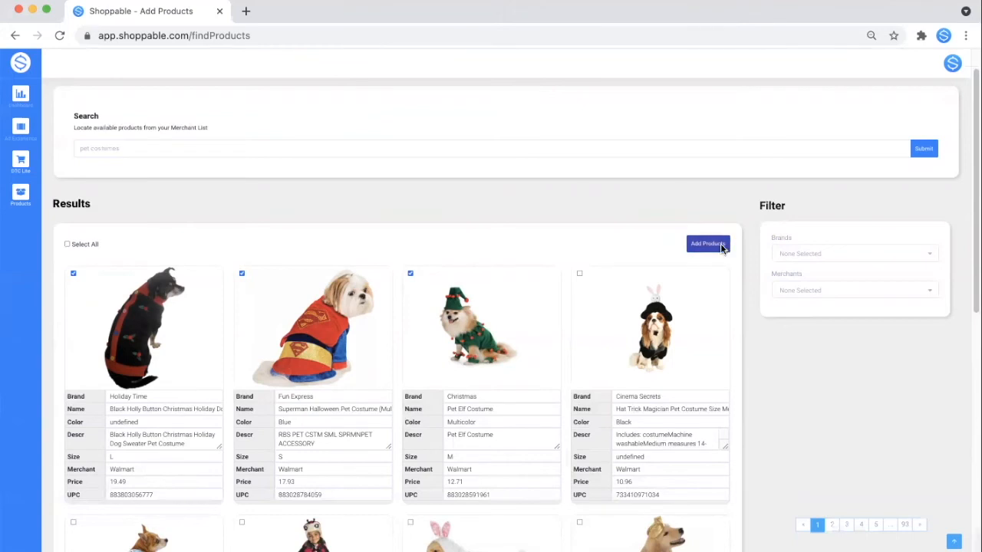
left_click(492, 357)
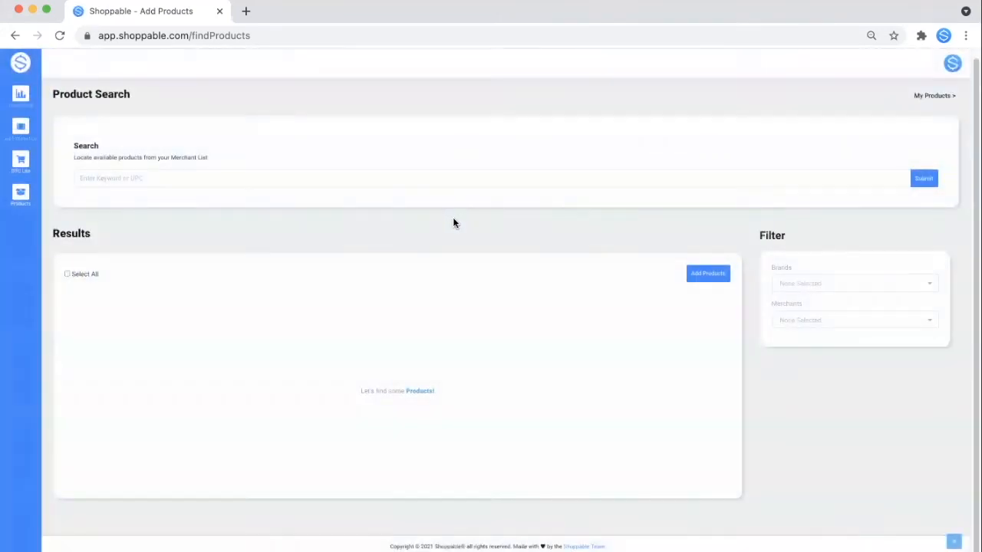
- Run the pet costumes product search again
left_click(447, 179)
type("pin cushimes")
key("Return")
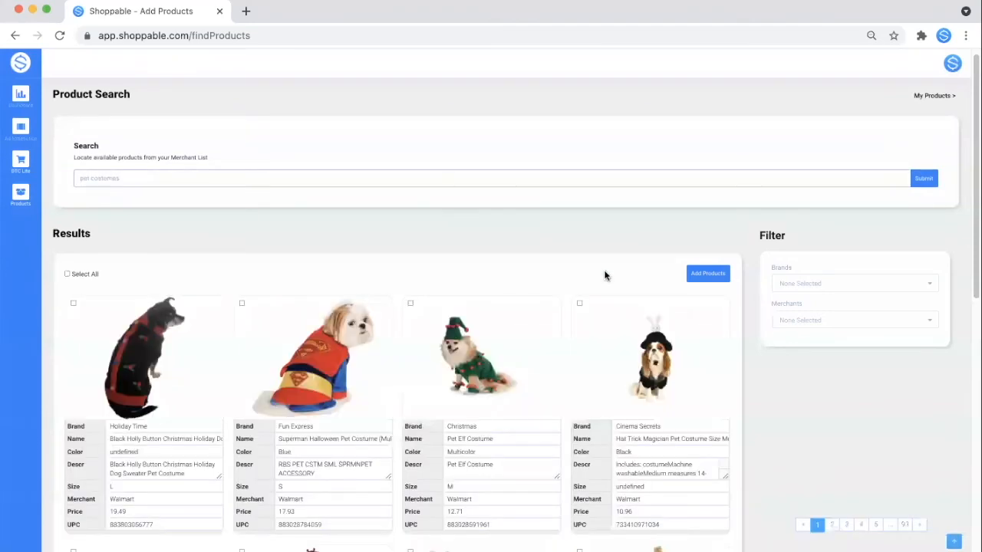
- Filter results to Target and add the Uncle Sam and Star Wars dog costumes to My Products
left_click(780, 325)
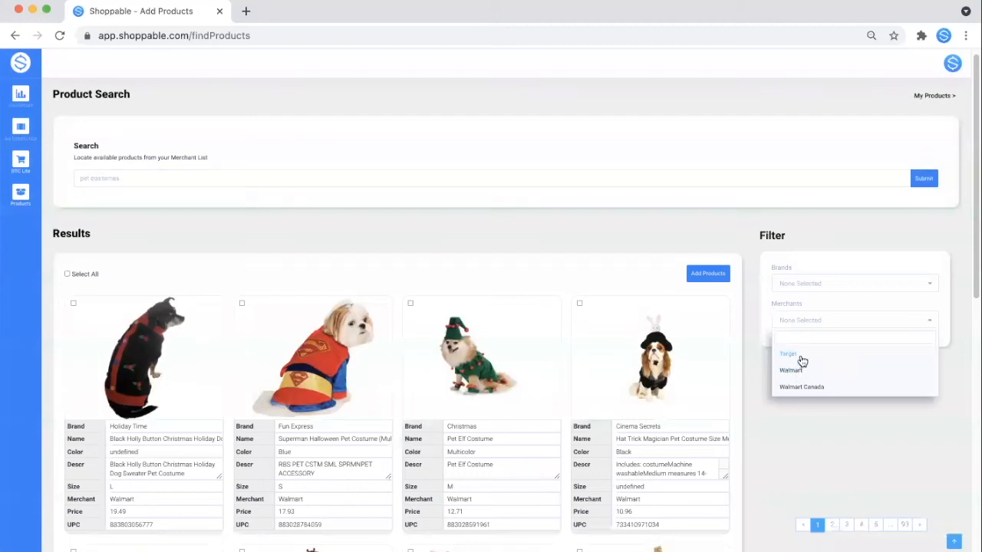
left_click(797, 355)
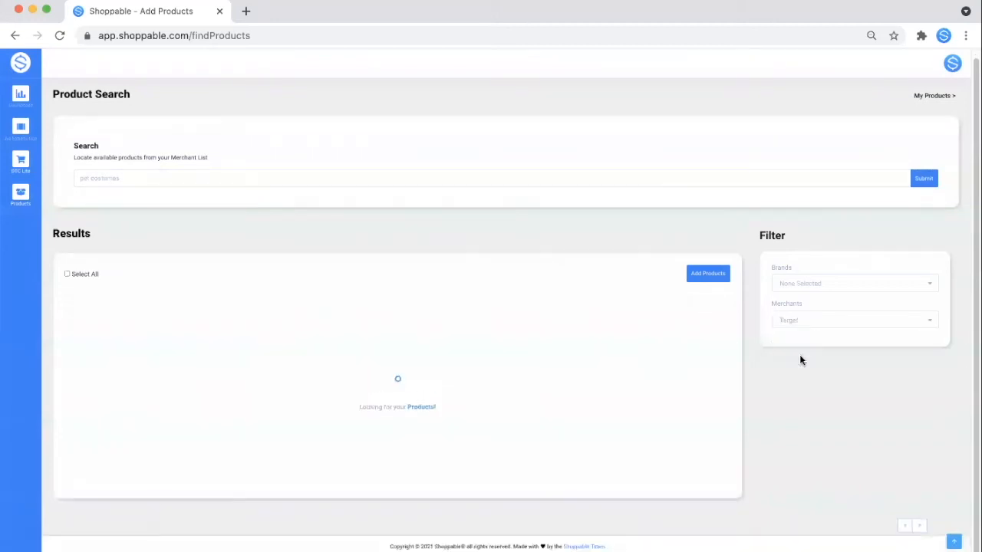
left_click(72, 303)
left_click(241, 303)
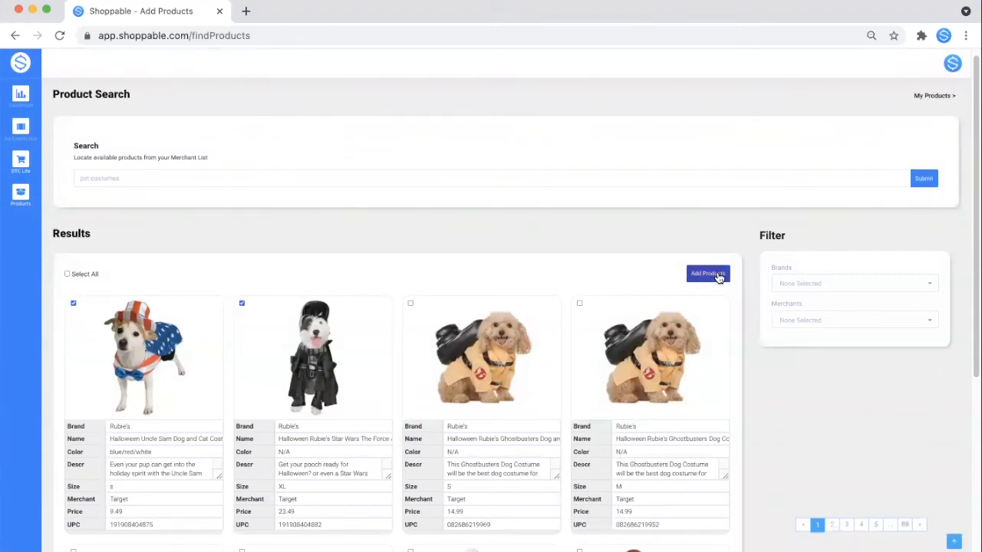
left_click(708, 274)
left_click(486, 357)
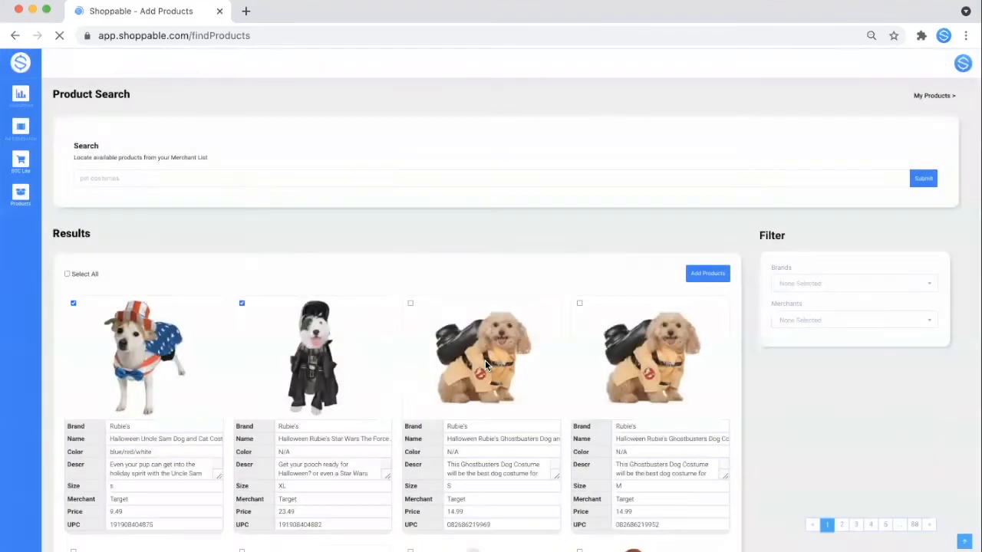
mouse_move(6, 195)
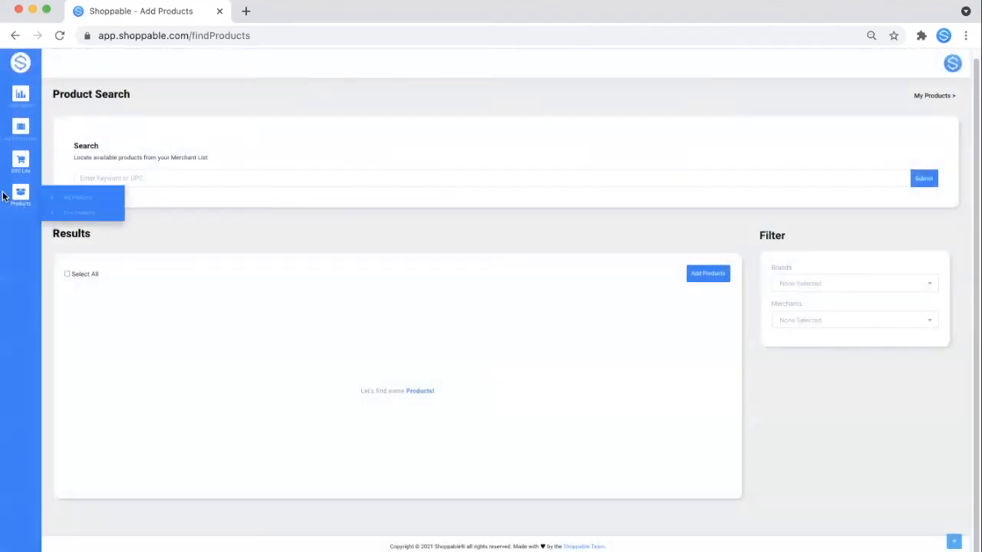
- Search My Products for 'pet costumes' and copy the Christmas dog sweater's No Variation embed code
left_click(68, 203)
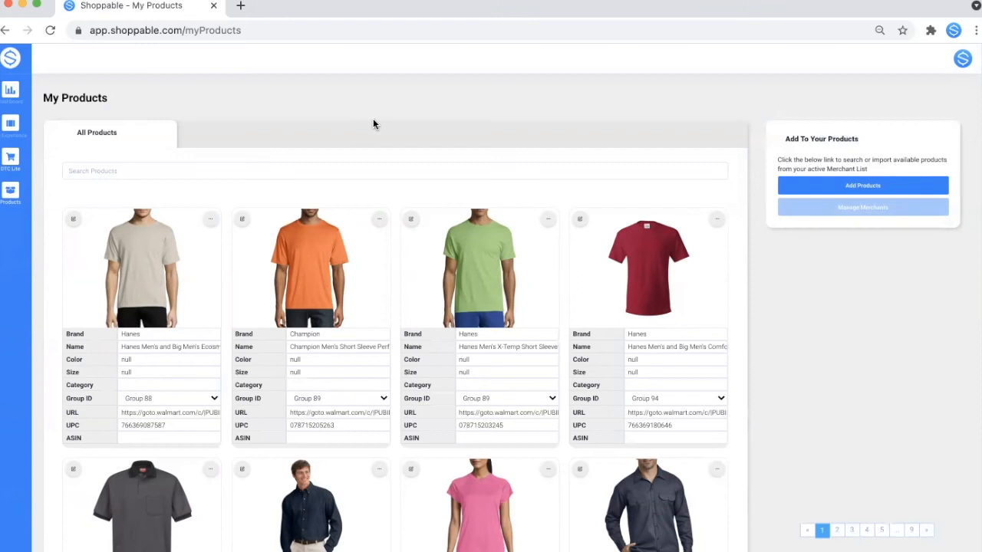
left_click(354, 164)
type("pet costumes")
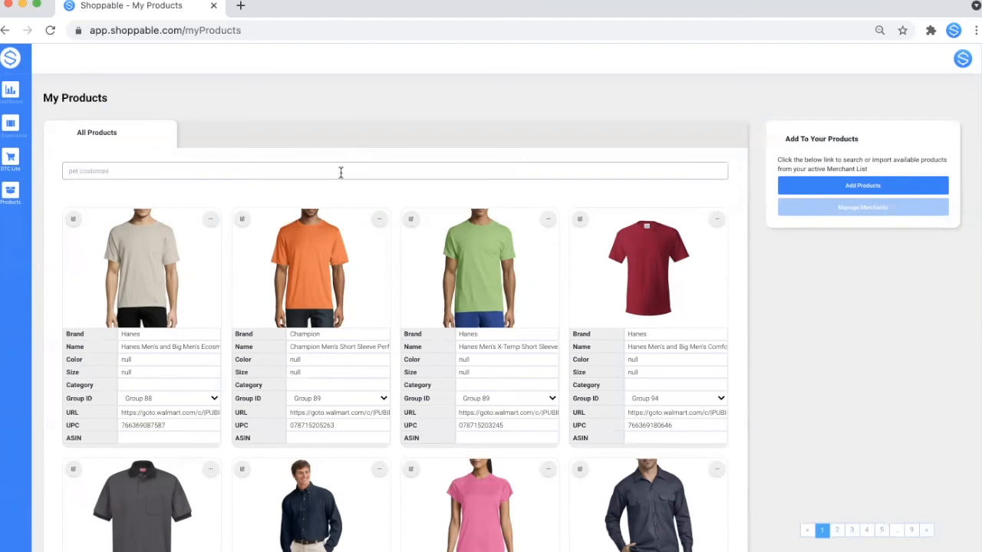
key("Return")
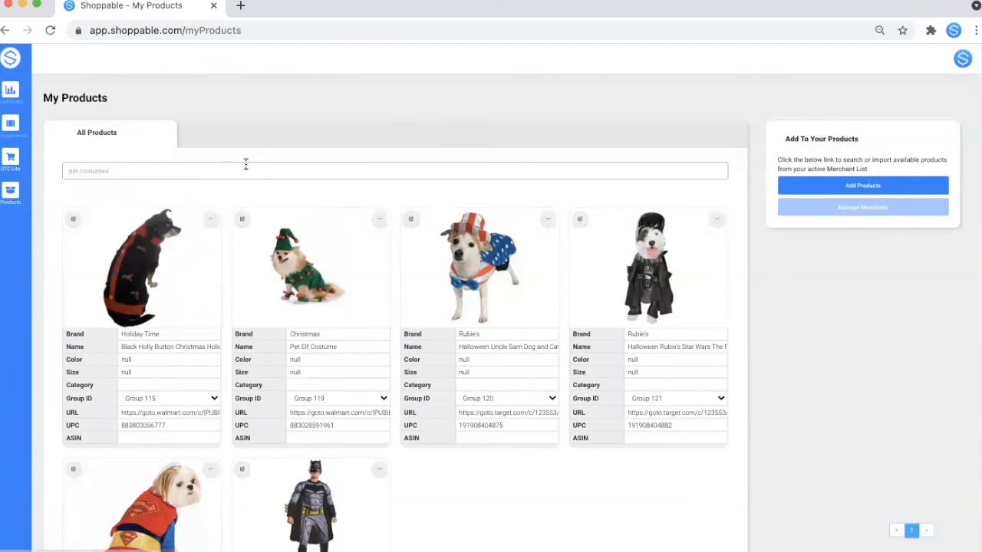
left_click(620, 177)
left_click(212, 223)
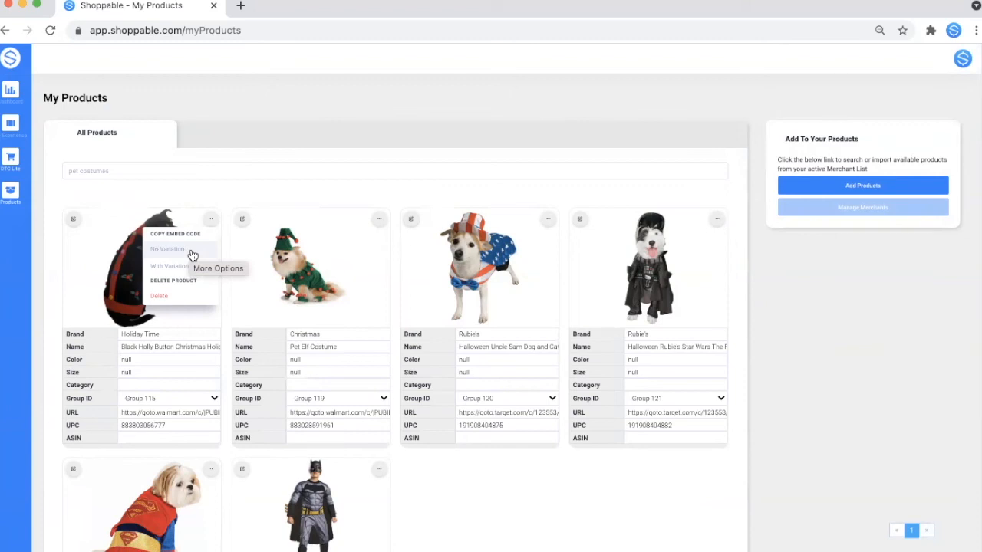
left_click(193, 255)
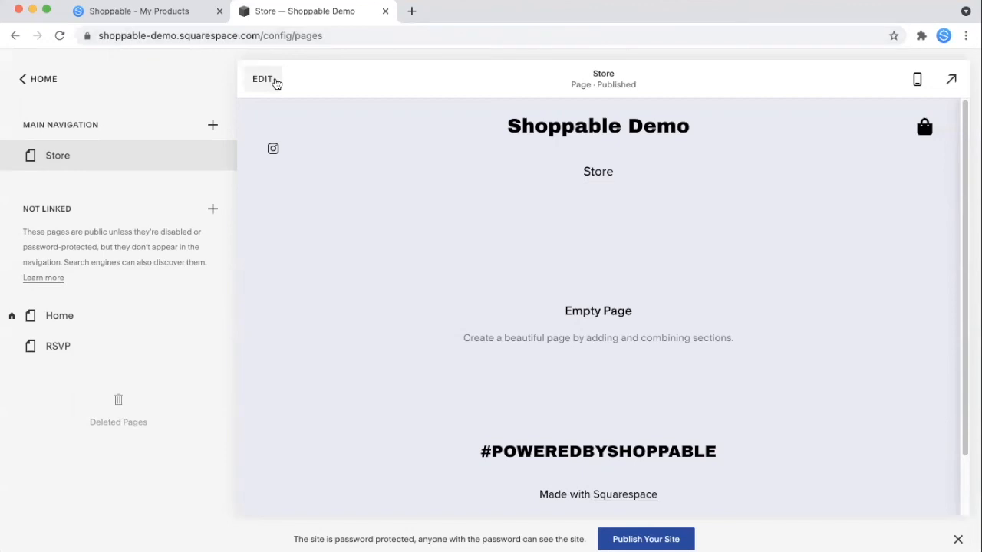
- Add a blank section containing a Code block to the Store page
left_click(265, 78)
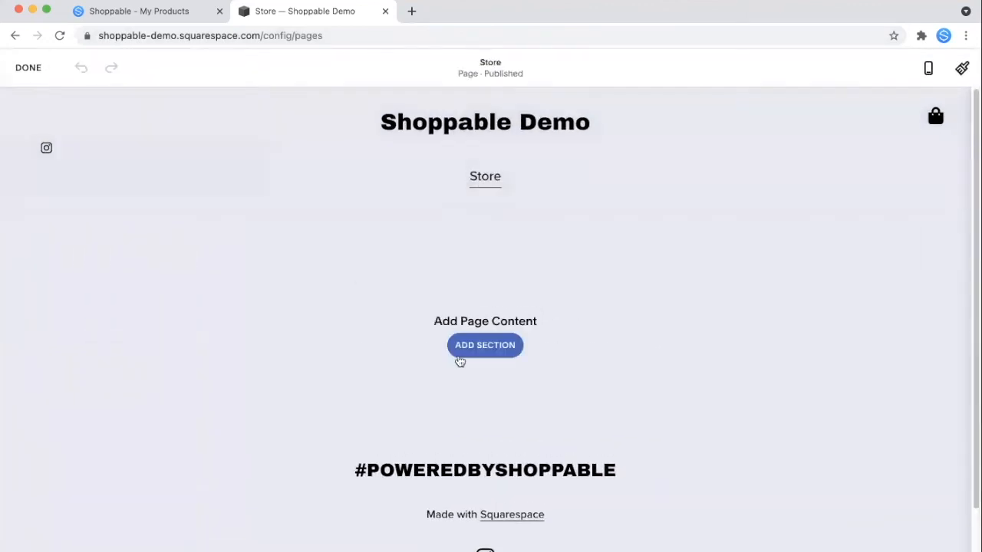
left_click(491, 353)
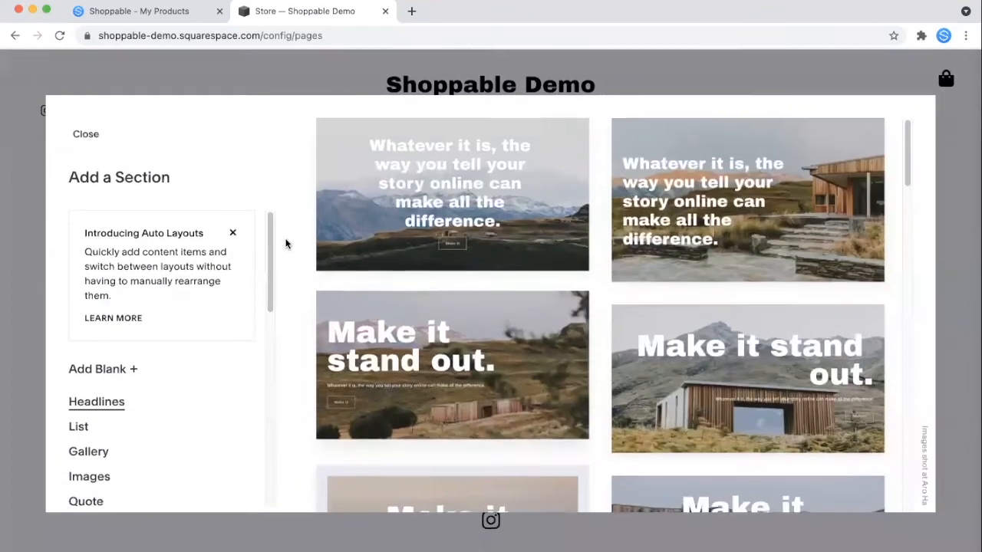
left_click(115, 372)
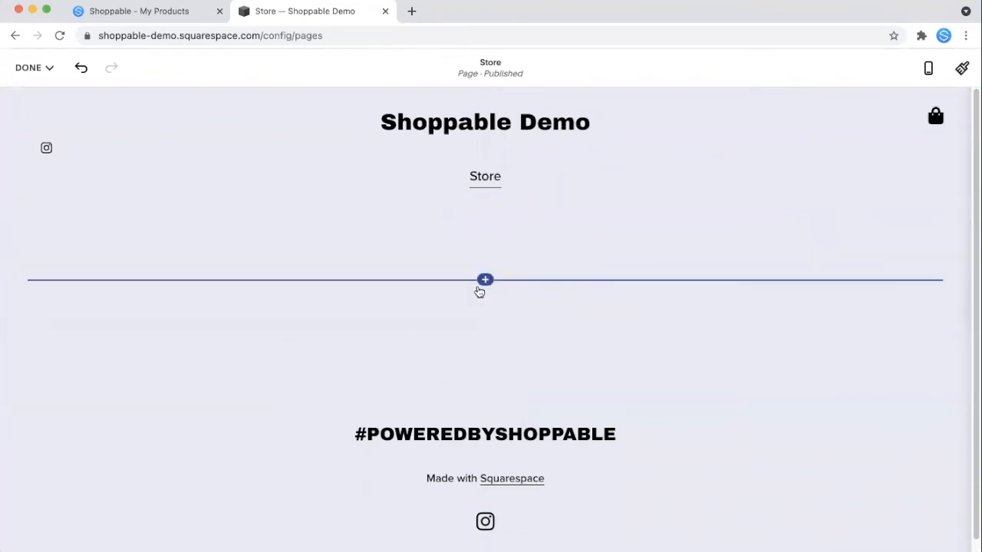
left_click(485, 280)
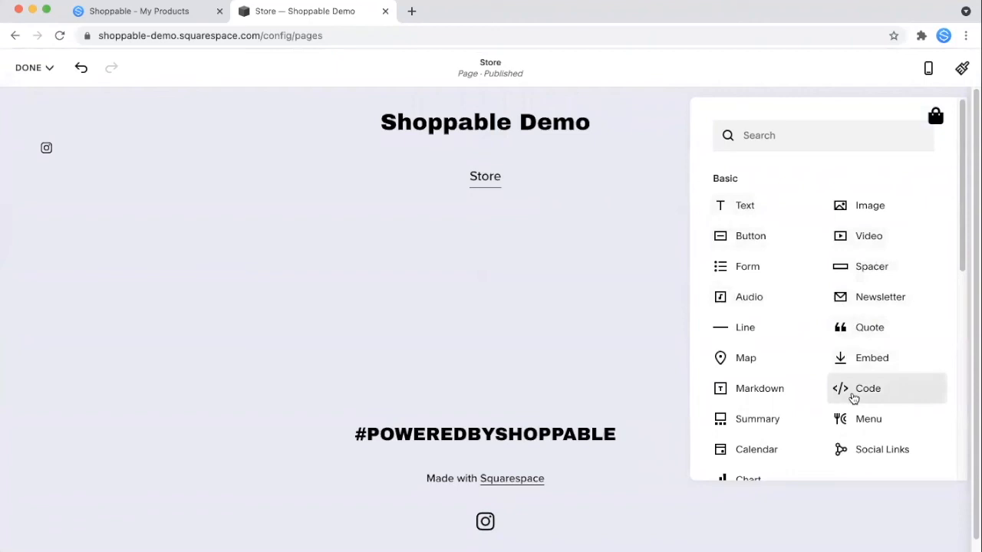
left_click(853, 391)
- Replace the placeholder Hello, World! code with the pasted Buy Item snippet and save the page
left_click_drag(736, 379, 554, 373)
key("BackSpace")
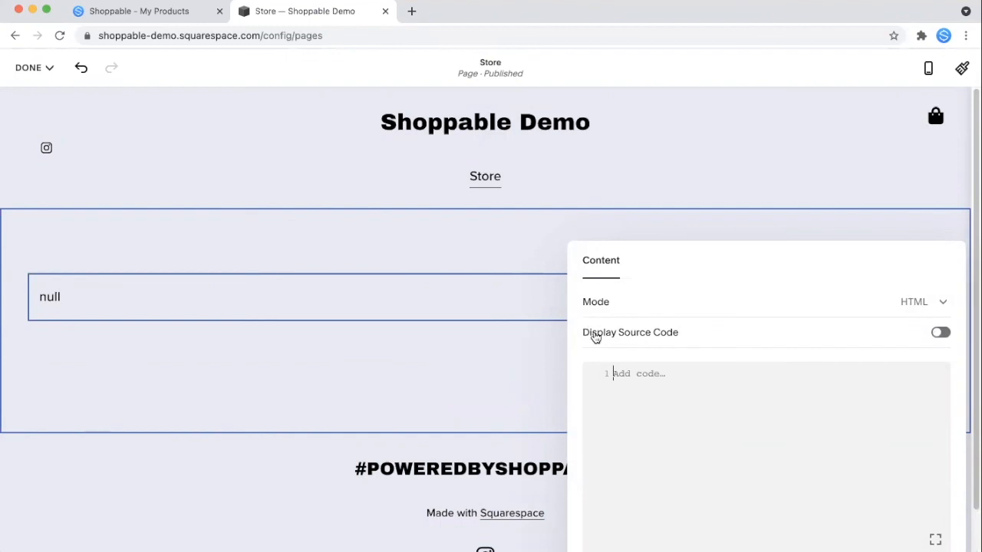
key("super+v")
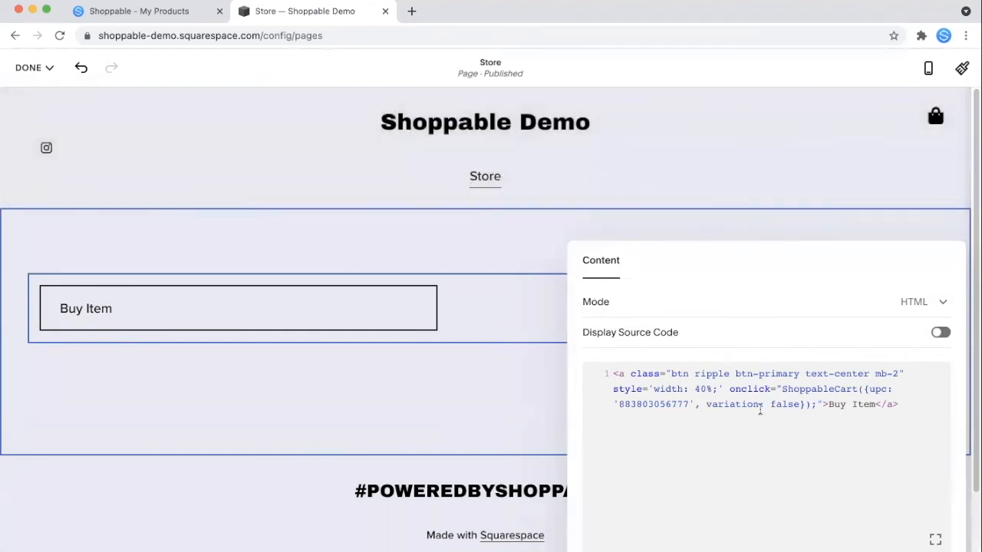
mouse_move(28, 67)
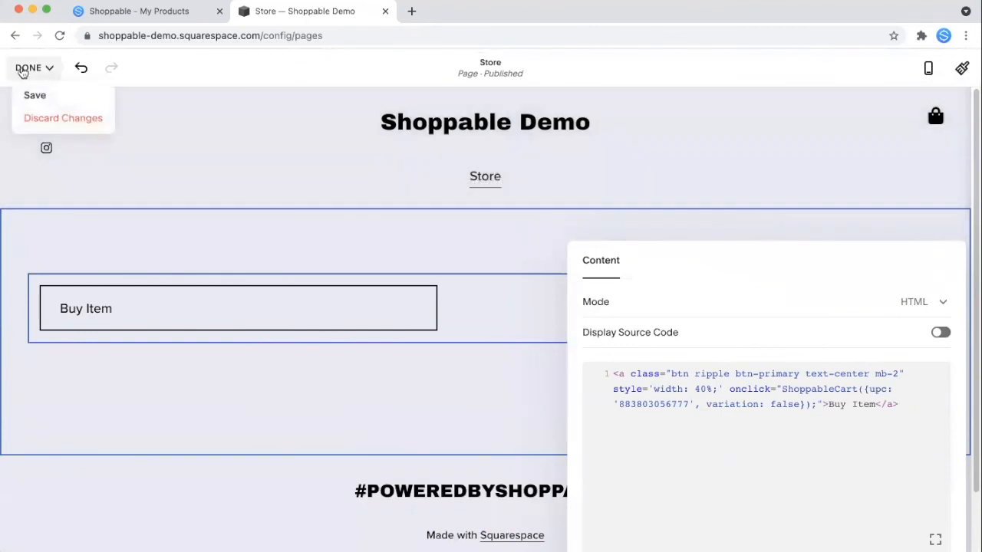
left_click(25, 93)
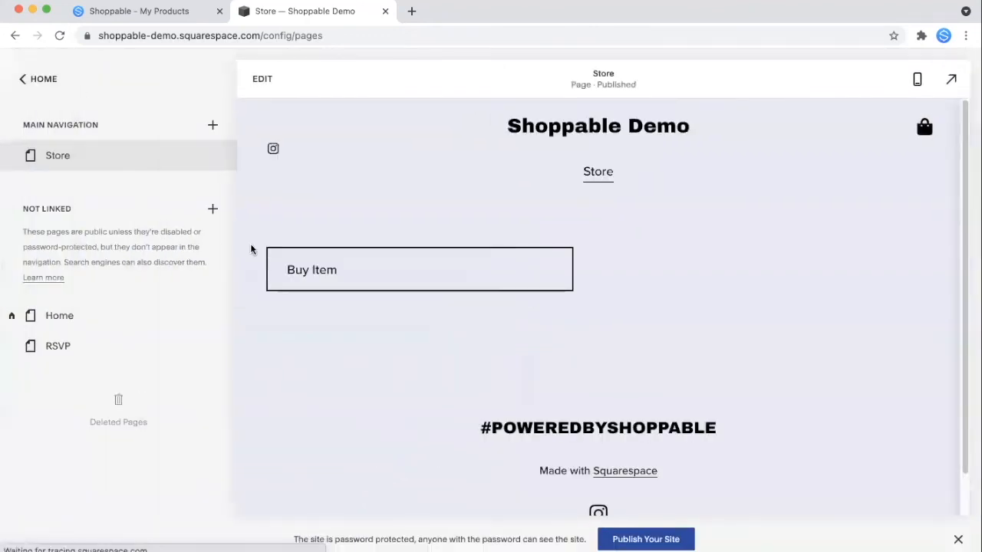
- Add the Black Holly Button dog sweater to the cart with the Buy Item button, totalling $26.48
left_click(348, 278)
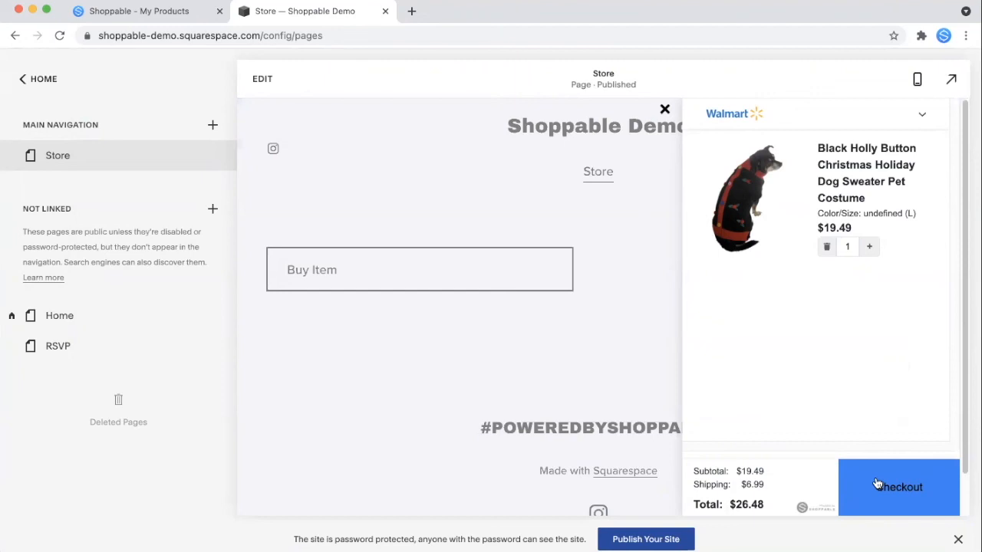
- Proceed to checkout, submit a test e-mail address and opt in to marketing e-mails
left_click(920, 491)
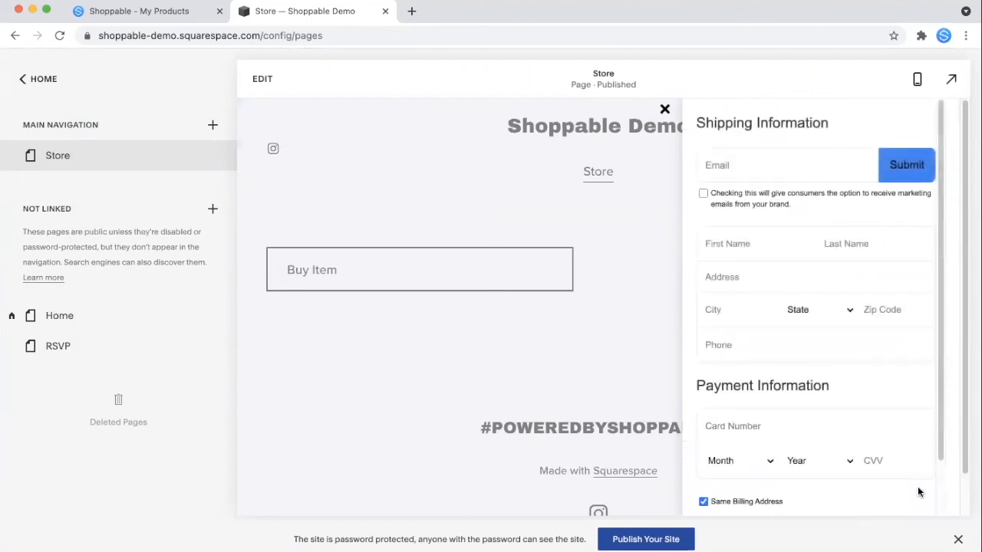
left_click(798, 169)
left_click(842, 136)
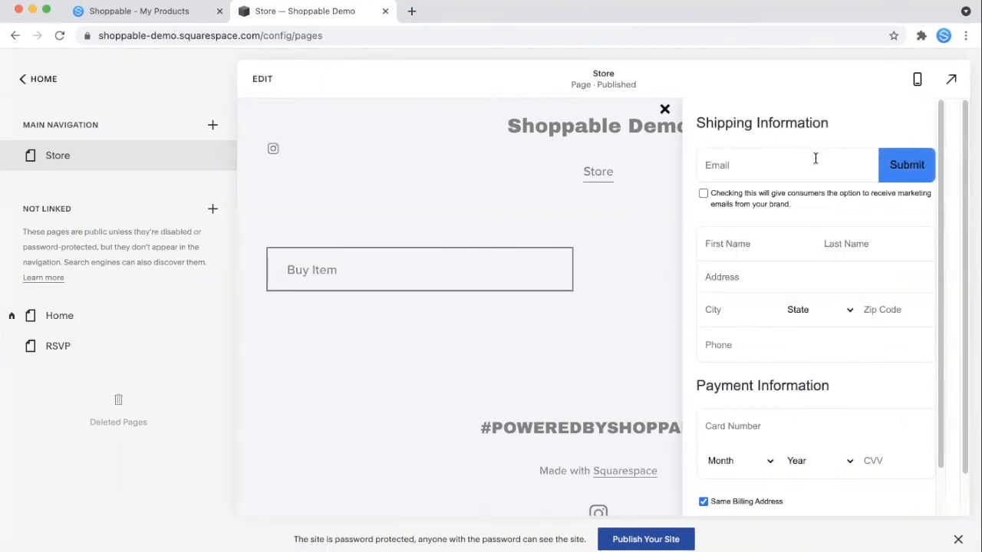
left_click(815, 158)
type("test@test")
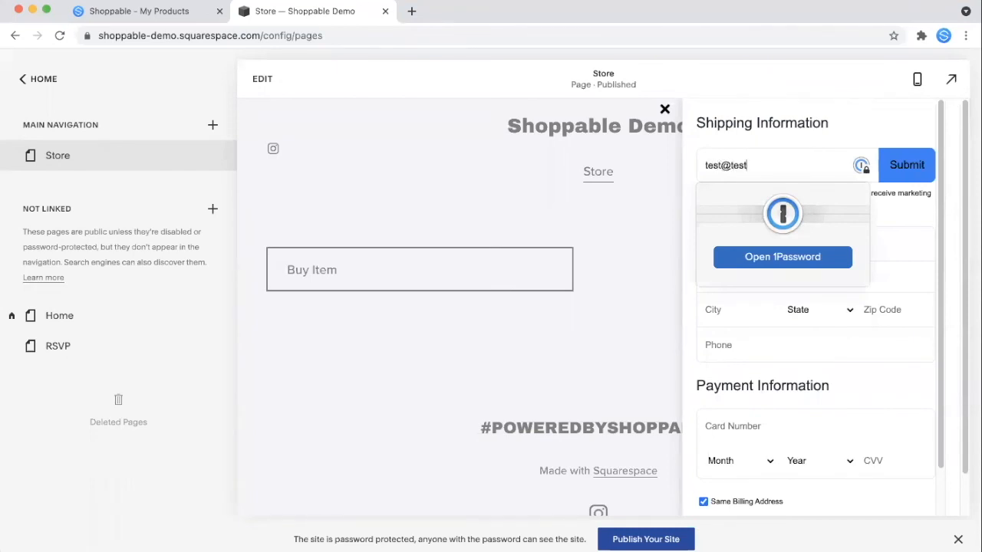
type(".com")
left_click(913, 168)
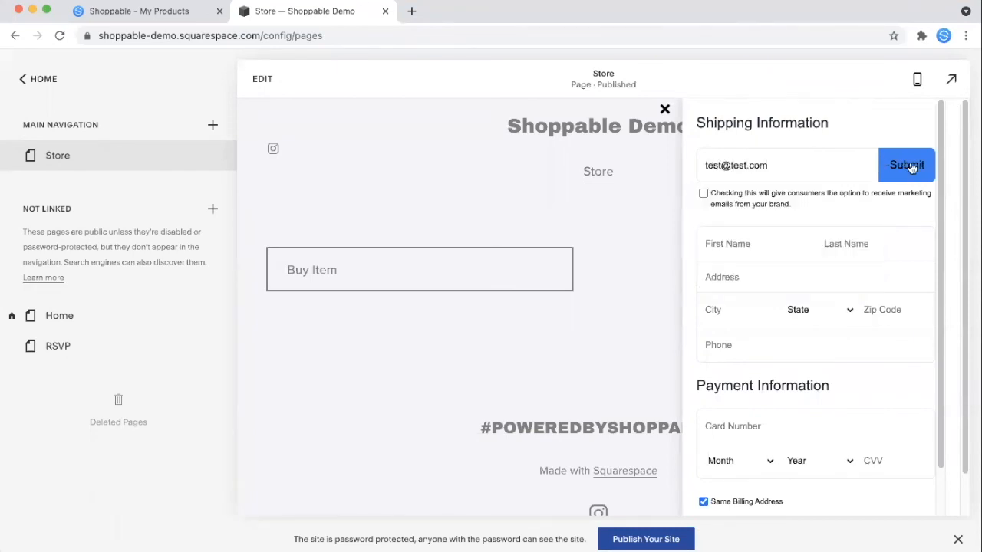
left_click(704, 194)
- Fill in the shipping details with test values, choosing AZ as the state
scroll(773, 235, "down", 1)
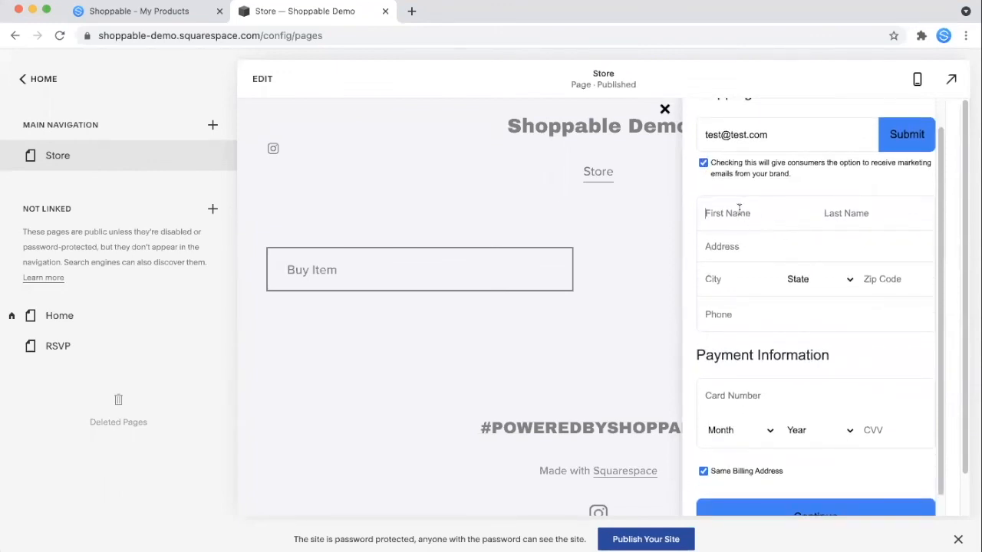
scroll(768, 236, "down", 1)
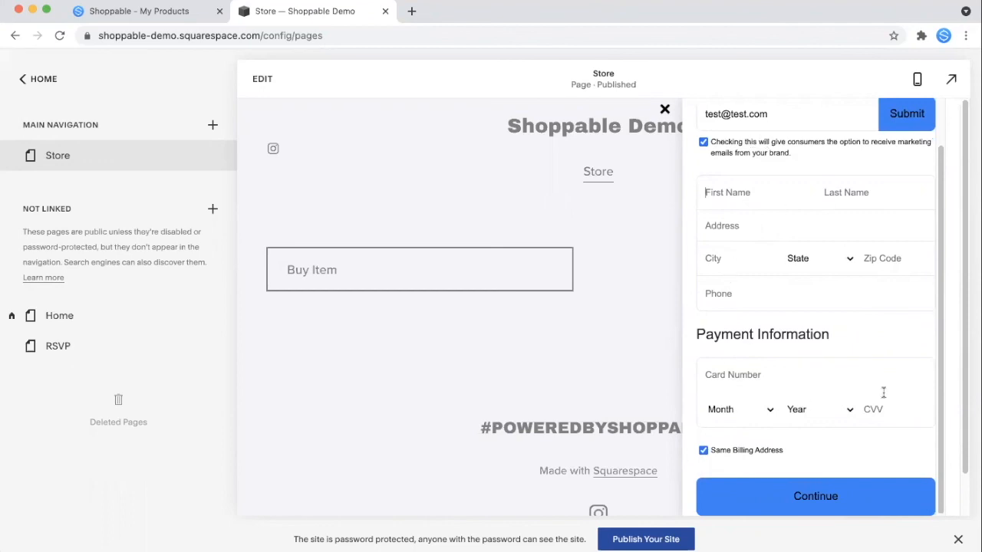
scroll(815, 355, "down", 1)
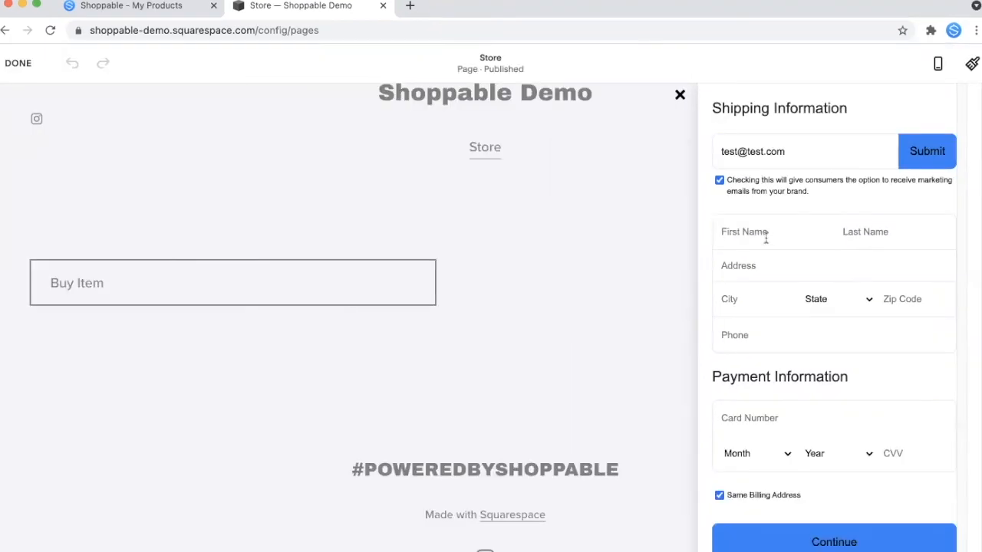
type("Test")
key("BackSpace")
key("BackSpace")
key("BackSpace")
key("BackSpace")
type("YTest")
key("Tab")
type("Test")
key("Tab")
type("Test")
left_click(769, 307)
type("TEST")
left_click(824, 294)
left_click(832, 361)
left_click(937, 298)
type("11111")
left_click(786, 326)
type("12345678910")
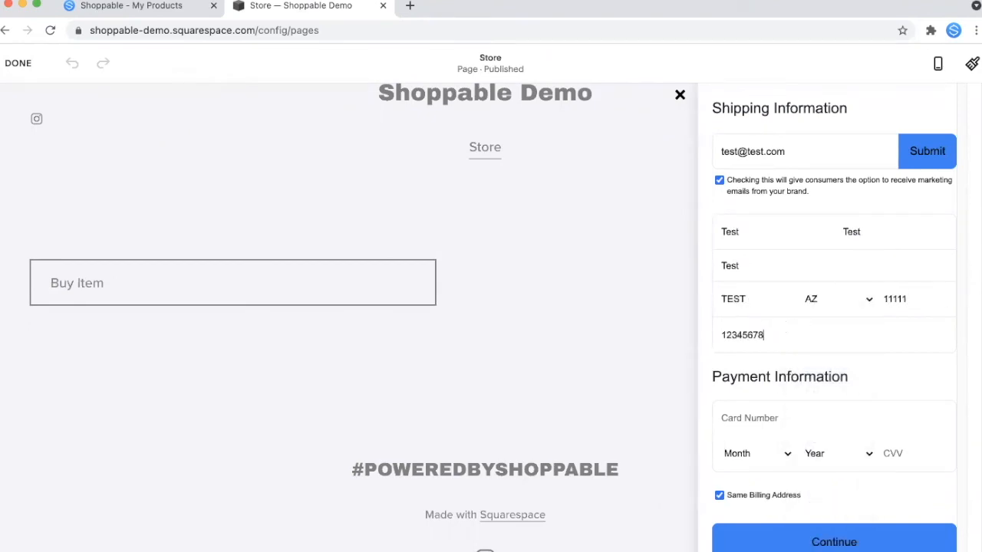
- Enter the test card number, expiry 02/2025 and CVV, then submit the order
left_click(739, 420)
type("4111111111111111")
left_click(782, 453)
left_click(767, 484)
left_click(832, 453)
left_click(832, 530)
left_click(891, 454)
type("11111")
left_click(834, 533)
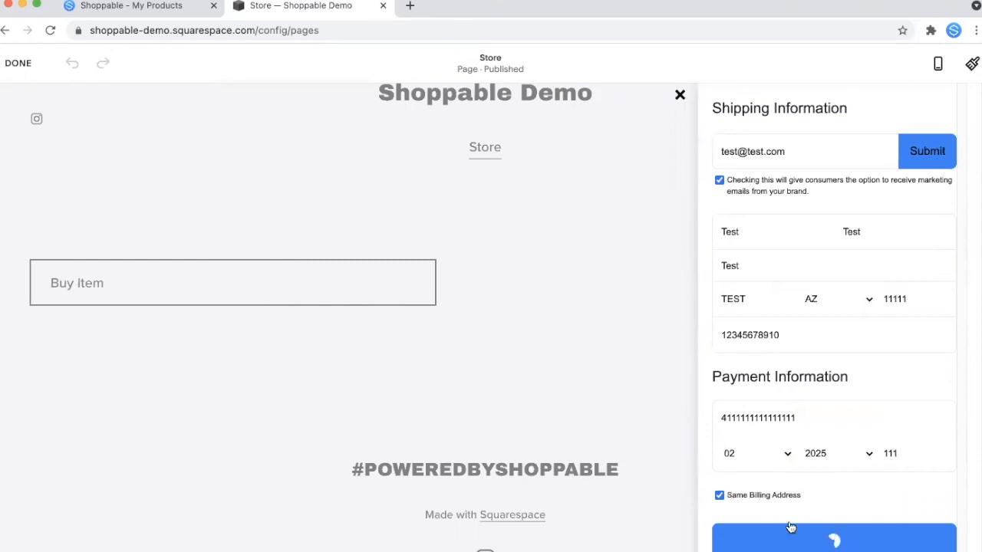